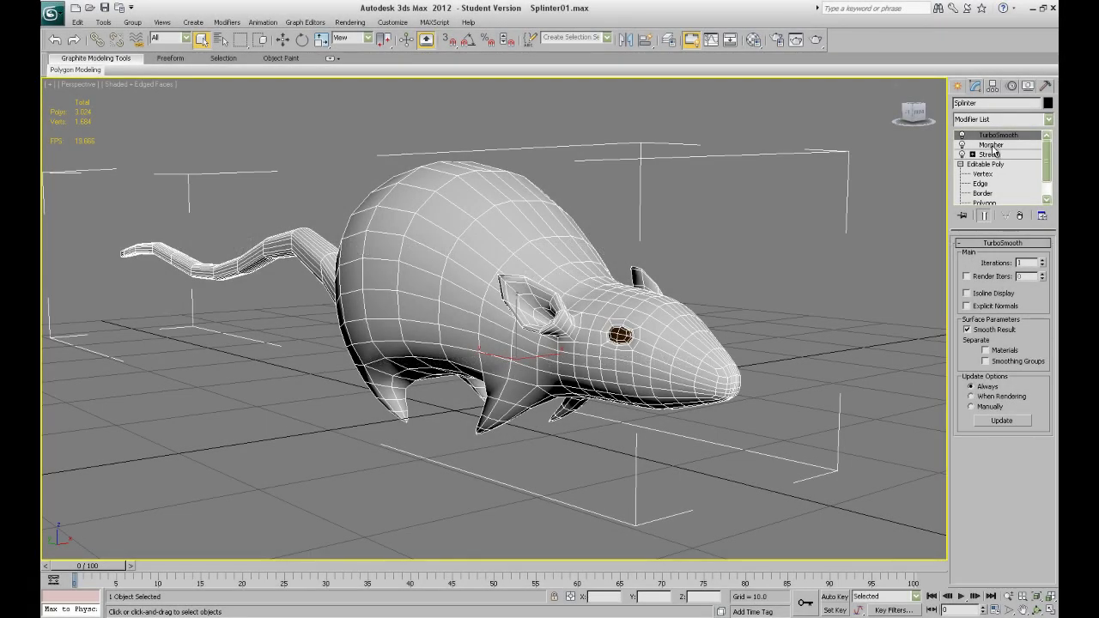
Step: Inspect the rat's Morpher and Stretch modifiers, previewing the Splinter Run morph and stretch deformation
click(990, 144)
click(989, 154)
click(990, 144)
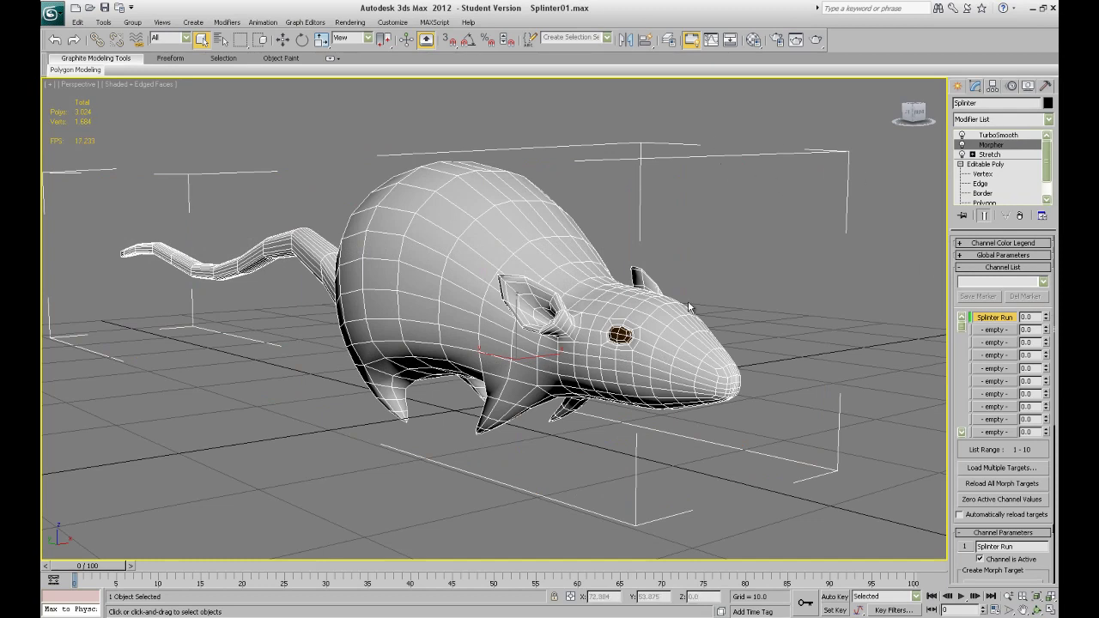
click(775, 383)
click(432, 209)
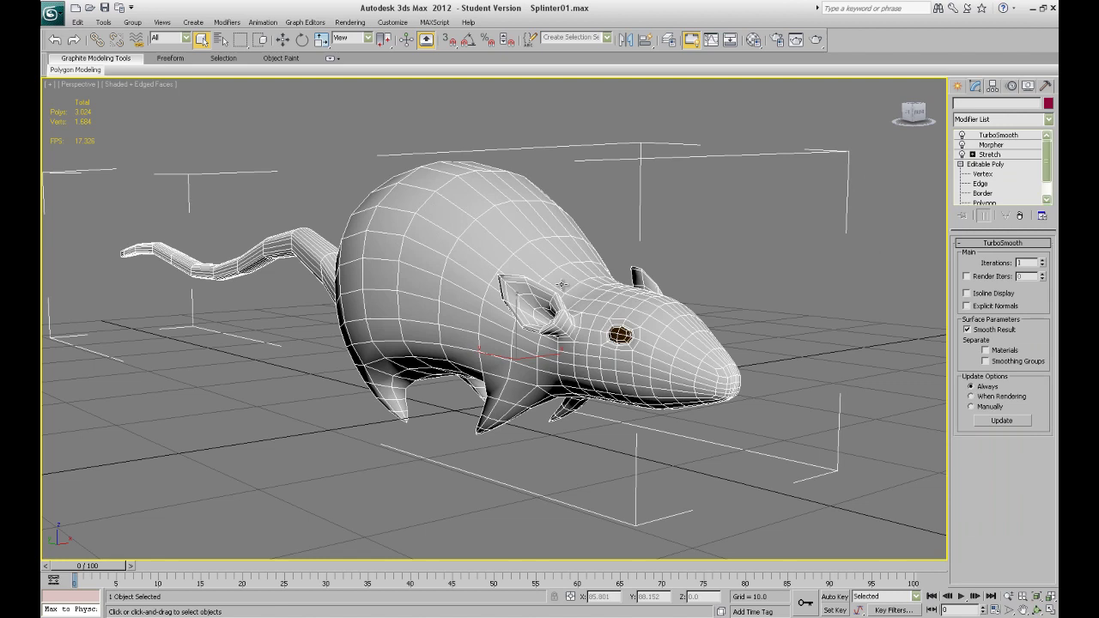
click(991, 144)
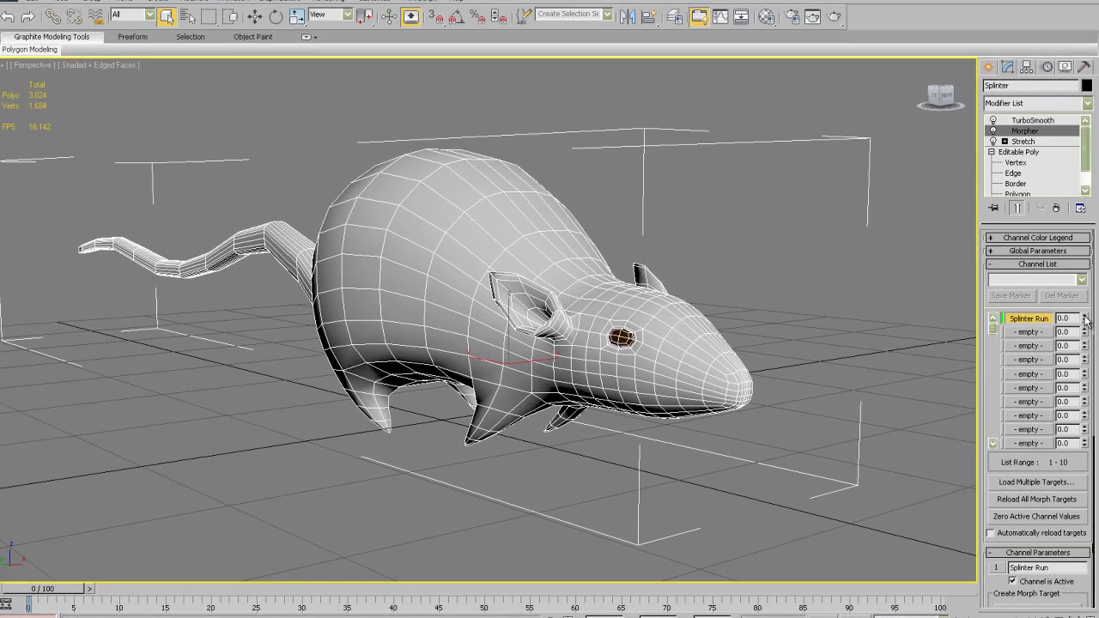
drag(1085, 319, 1003, 398)
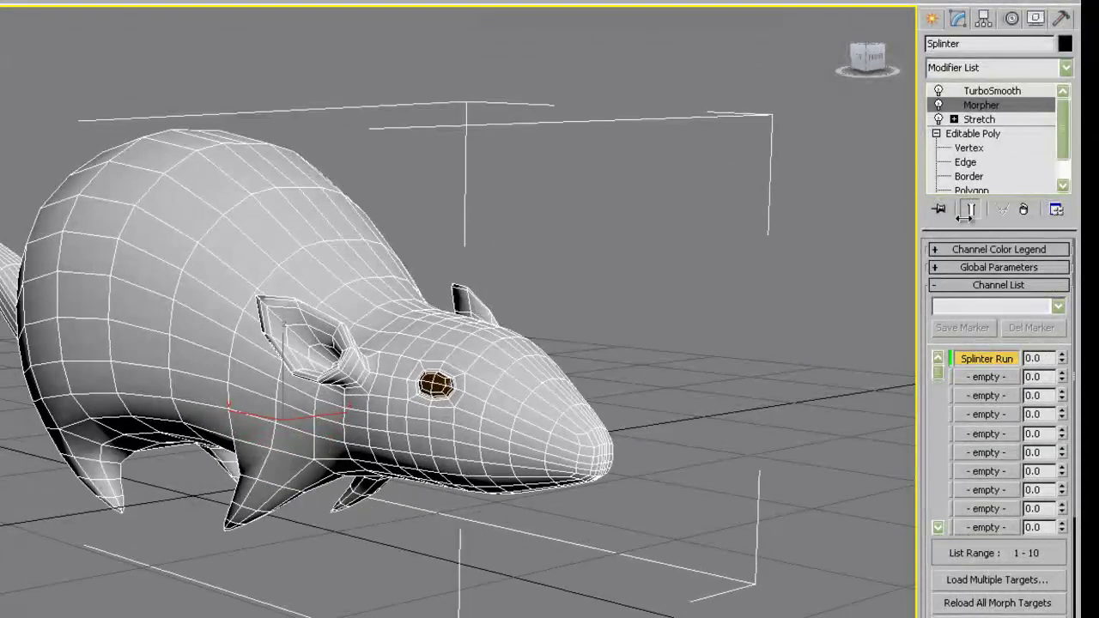
click(980, 118)
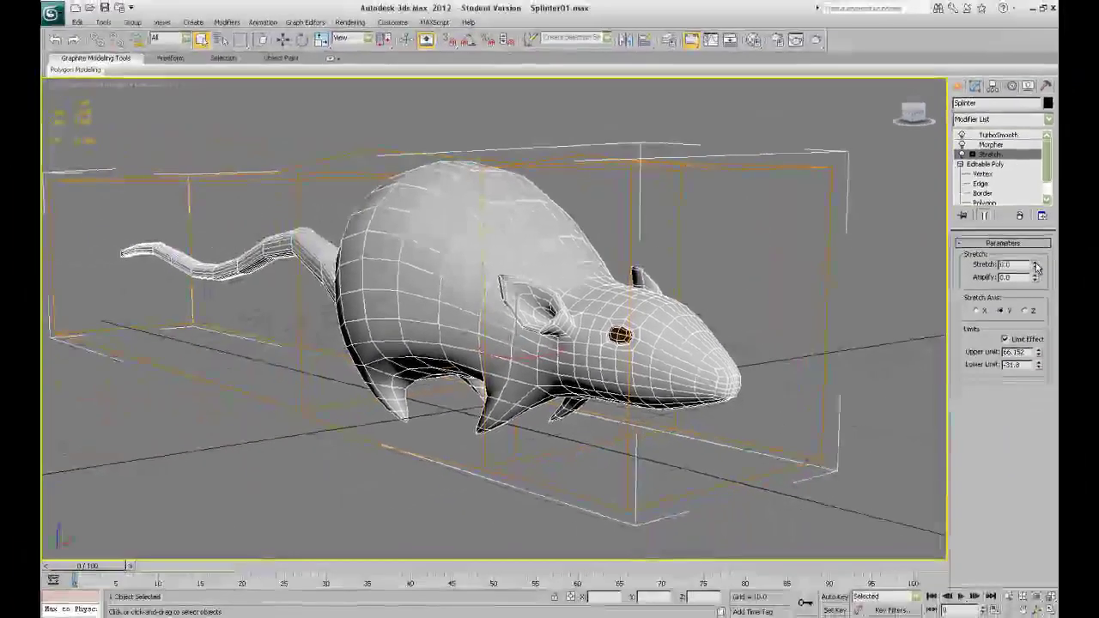
drag(1036, 269, 1036, 273)
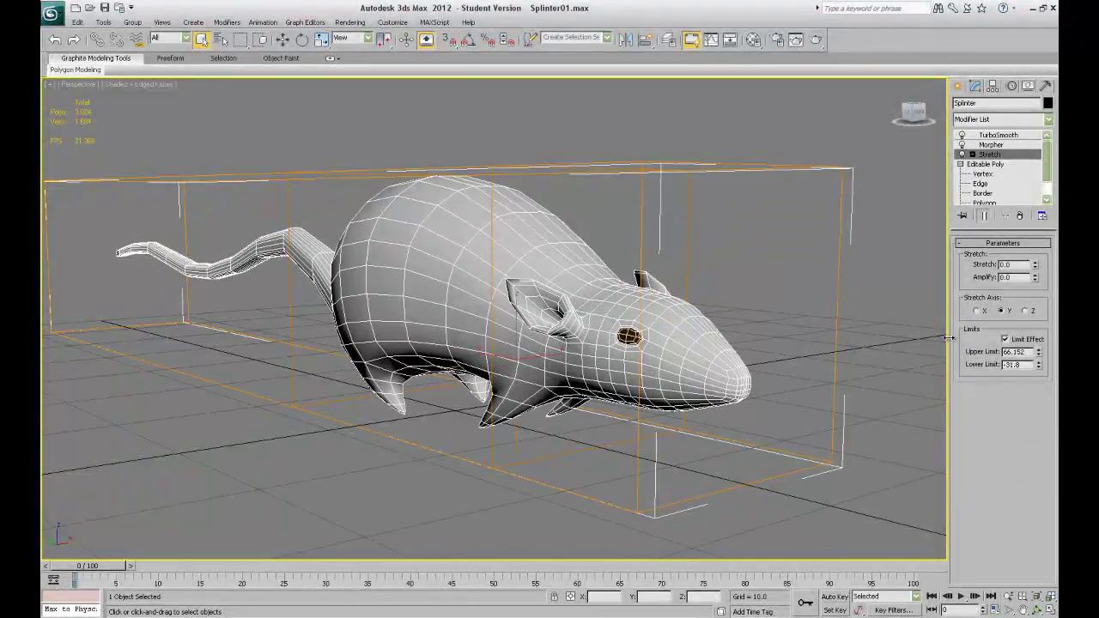
click(903, 322)
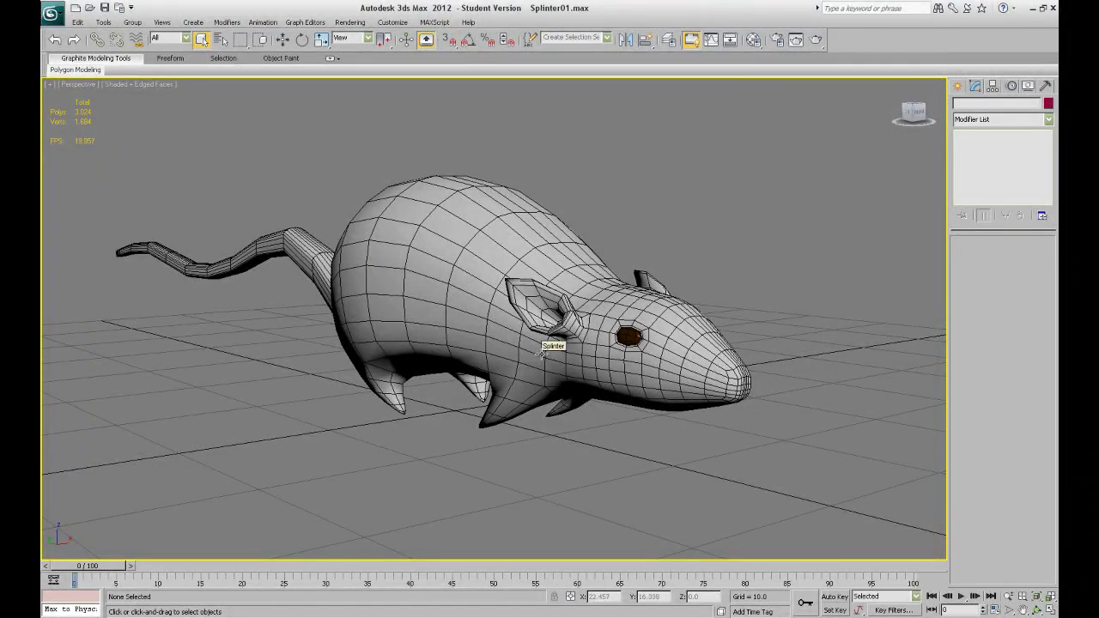
Step: Place a Slider manipulator from Helpers > Manipulators in the empty space above the rat
scroll(398, 383, up, 1)
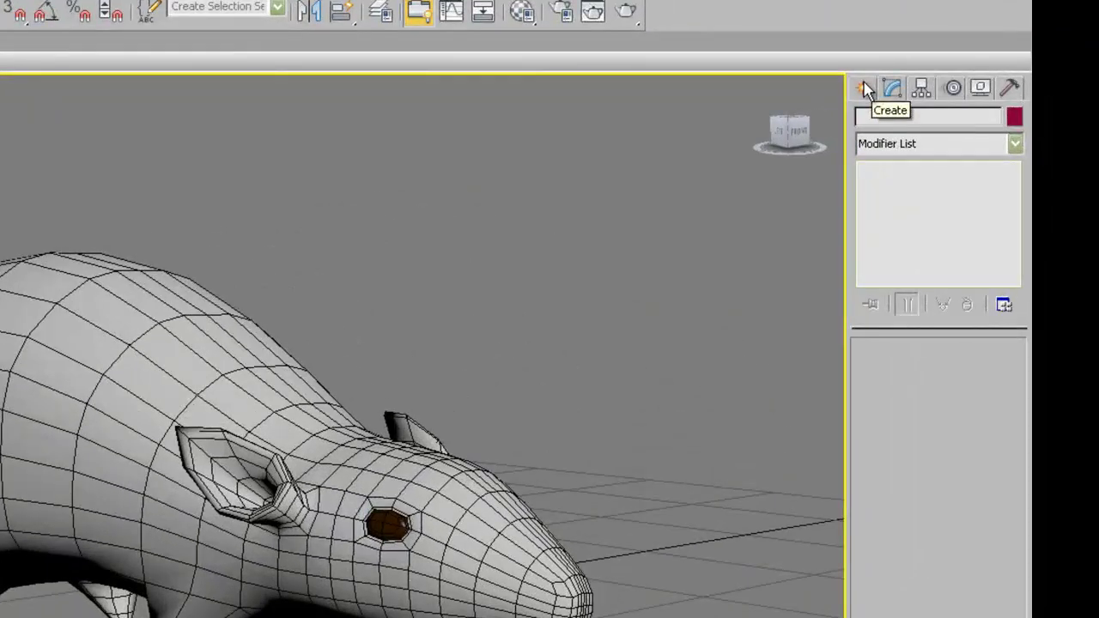
click(957, 86)
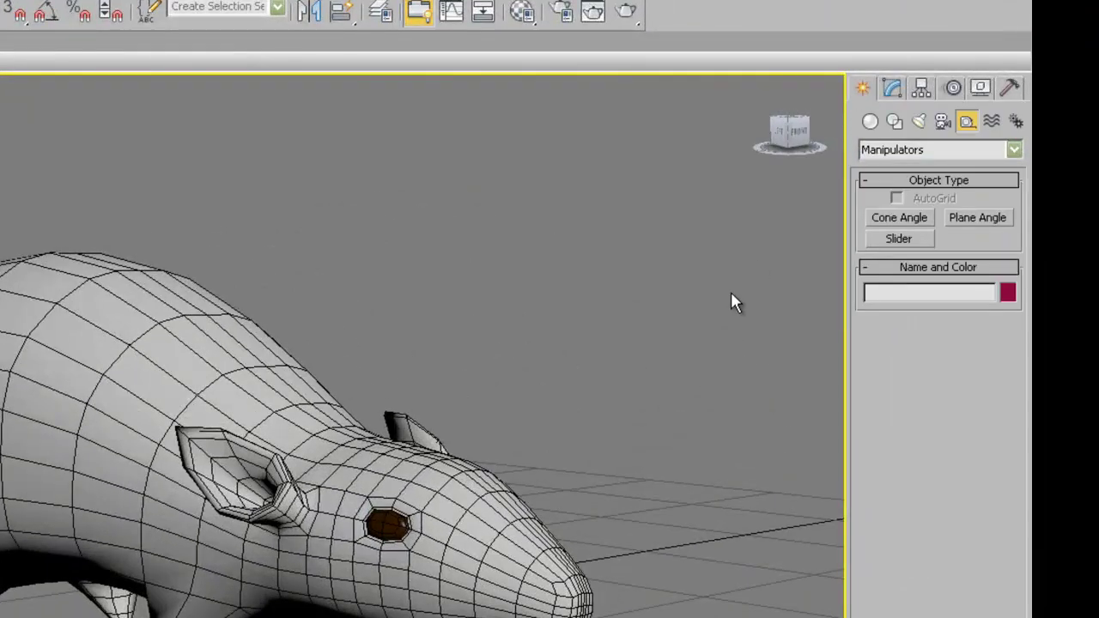
click(970, 153)
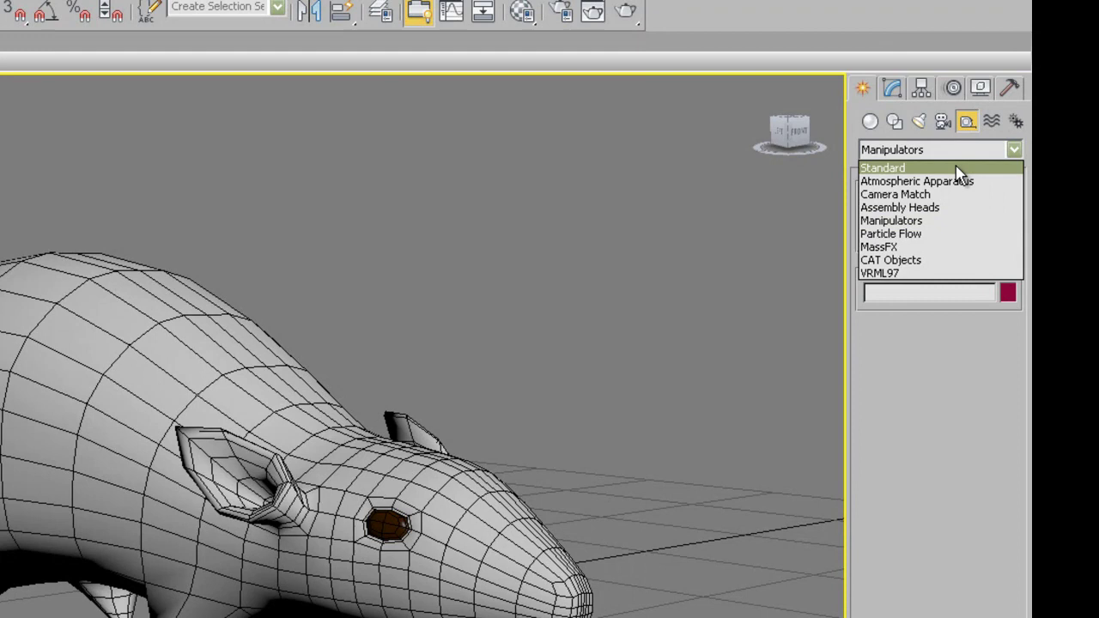
click(945, 224)
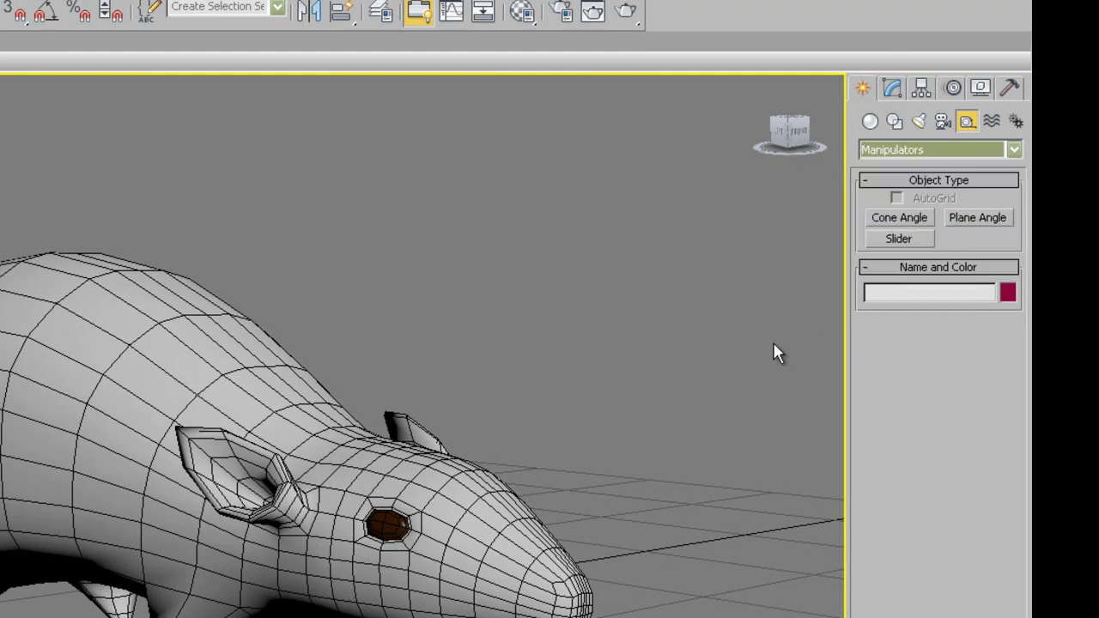
middle_drag(773, 353, 739, 379)
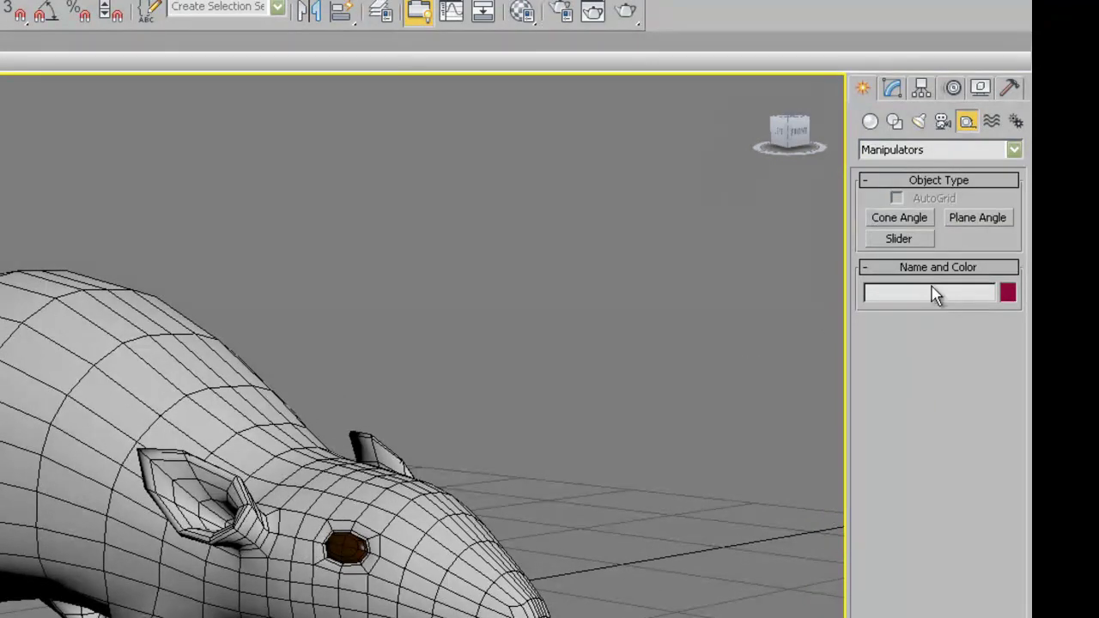
click(890, 239)
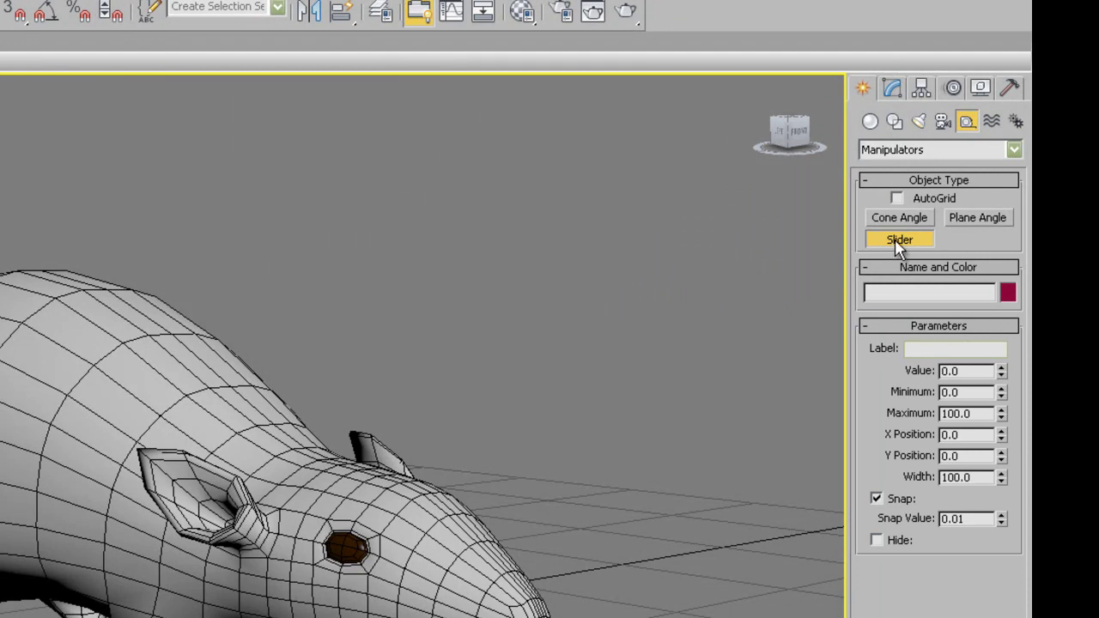
click(581, 234)
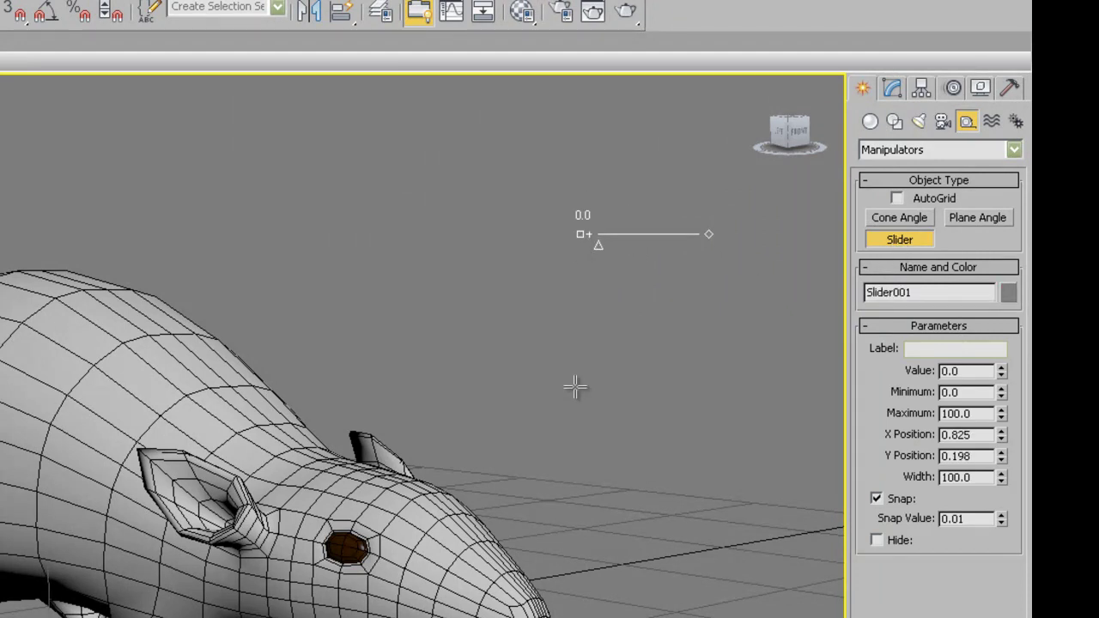
right_click(627, 334)
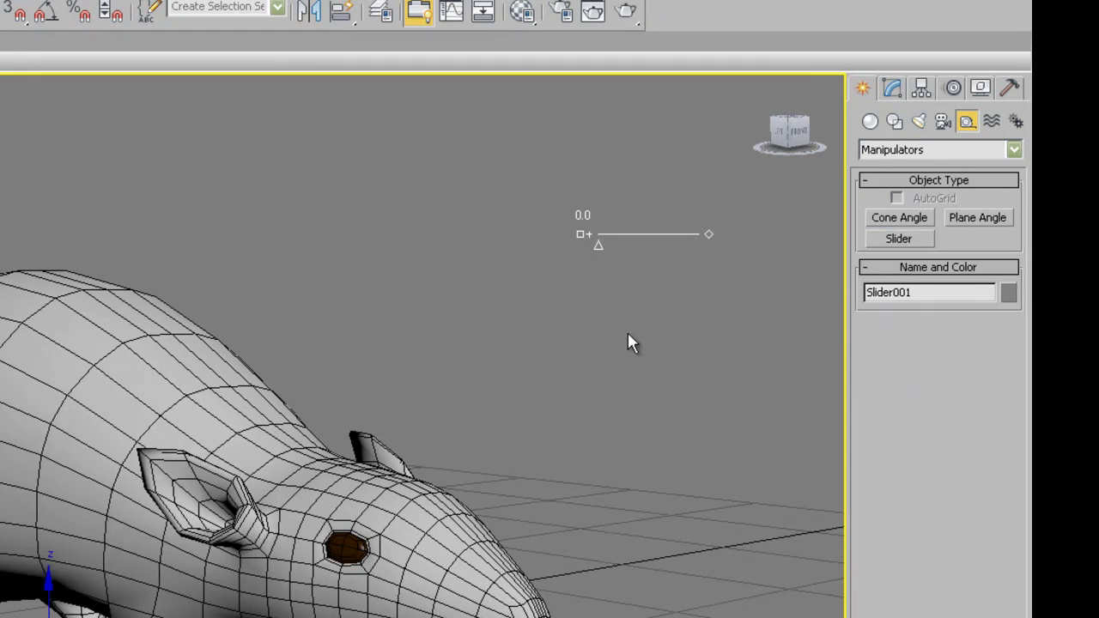
Step: Give the new slider the label CORRE
click(892, 88)
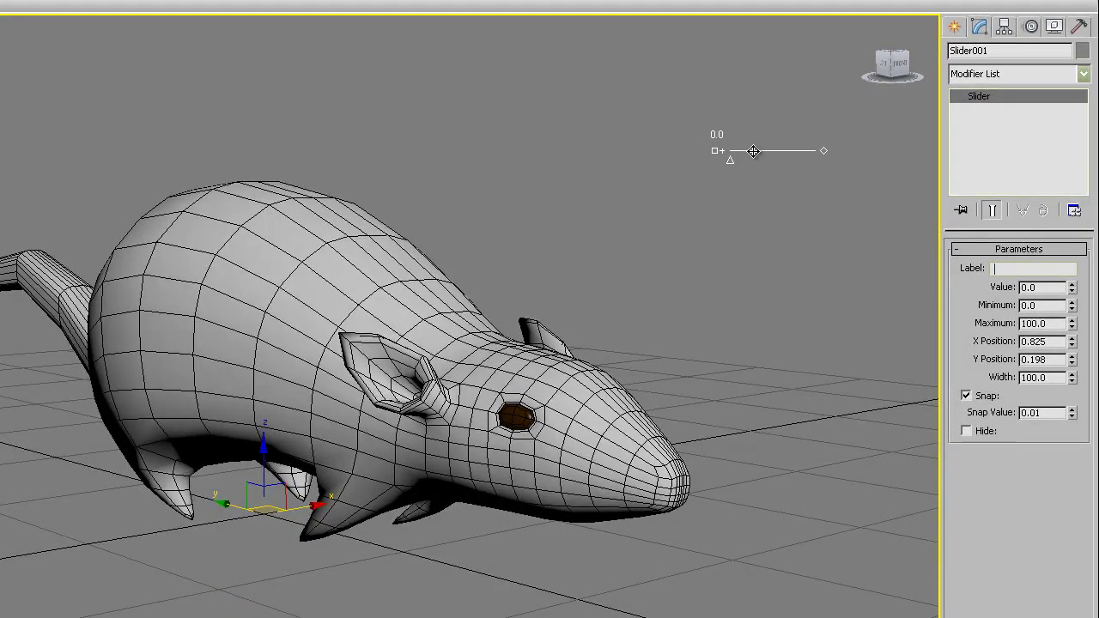
click(1000, 267)
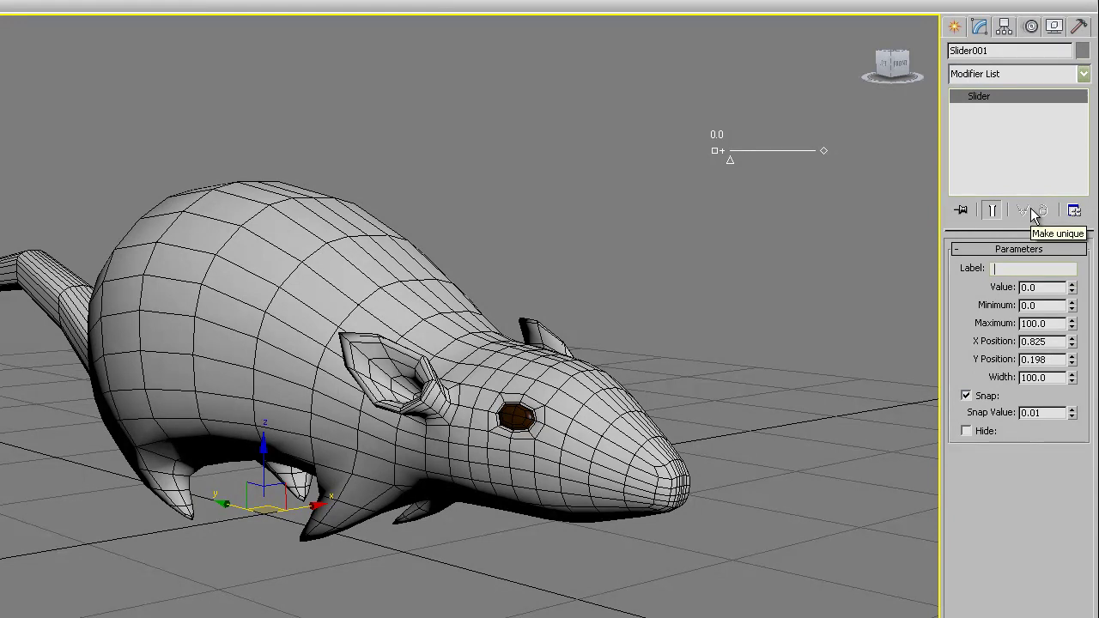
text(CORRE)
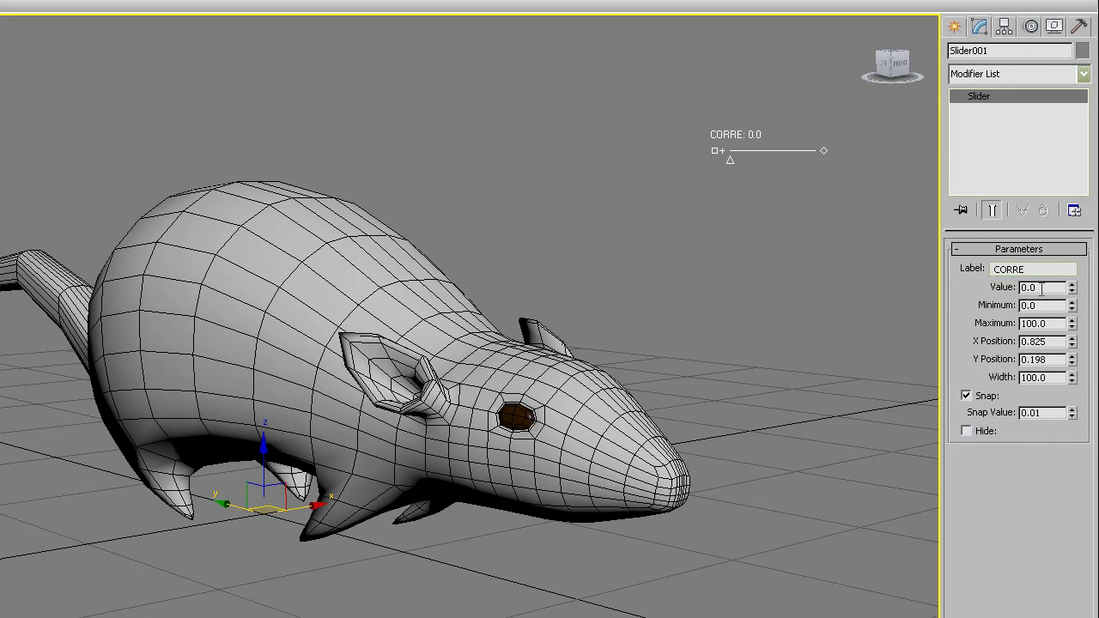
key(Tab)
click(1043, 305)
click(1048, 322)
key(Return)
key(shift+Tab)
Step: Test the rat's Splinter Run morph channel in its Morpher modifier
click(315, 210)
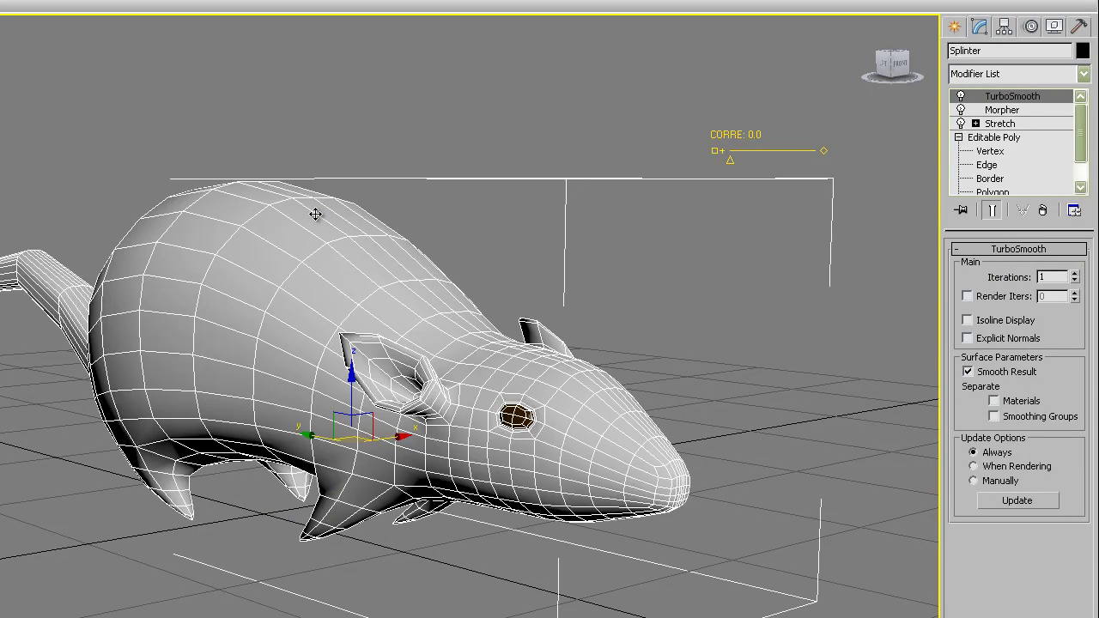
click(1004, 110)
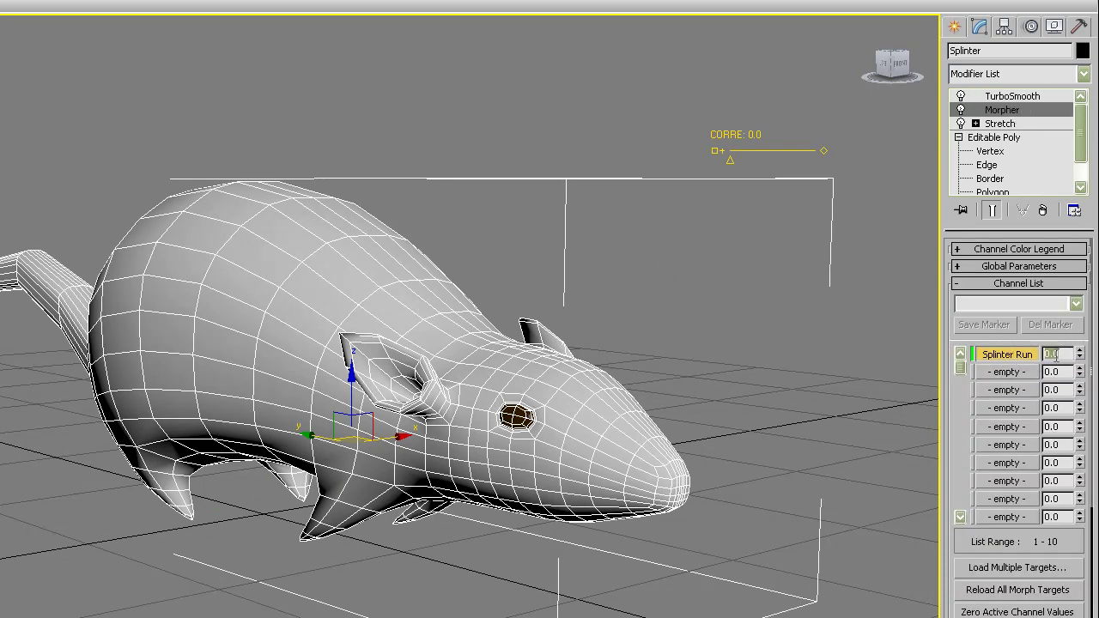
drag(1079, 353, 1023, 209)
click(893, 240)
Step: Set the CORRE slider's width to 200
click(751, 148)
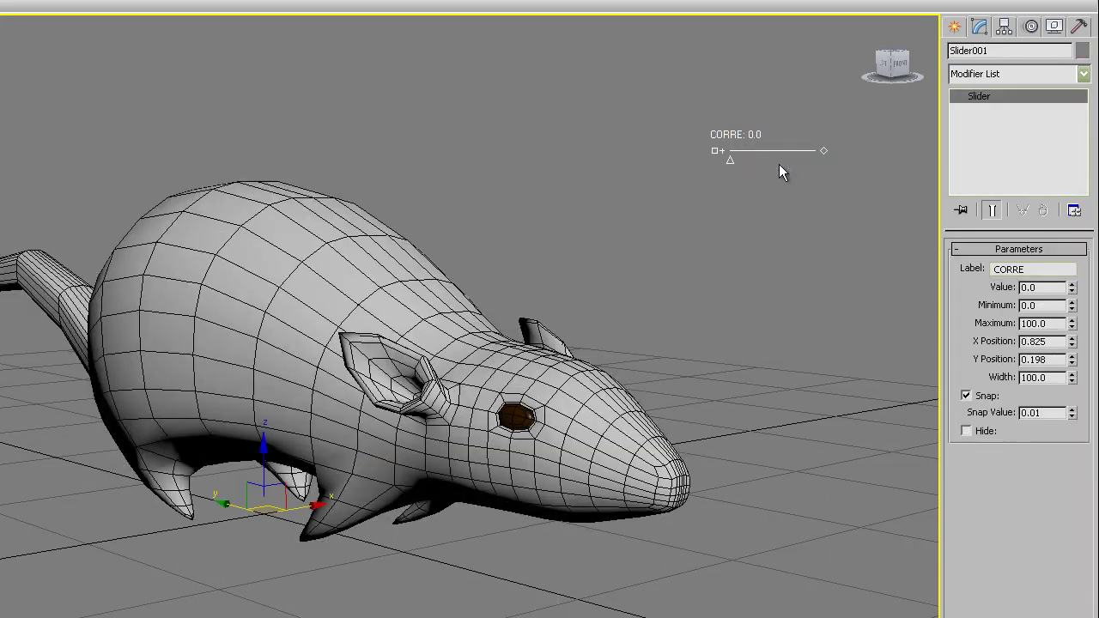
double_click(1042, 323)
double_click(1049, 378)
text(200)
key(Return)
Step: Wire the CORRE slider's value to the rat, browsing to Morpher's Splinter Run channel
click(786, 229)
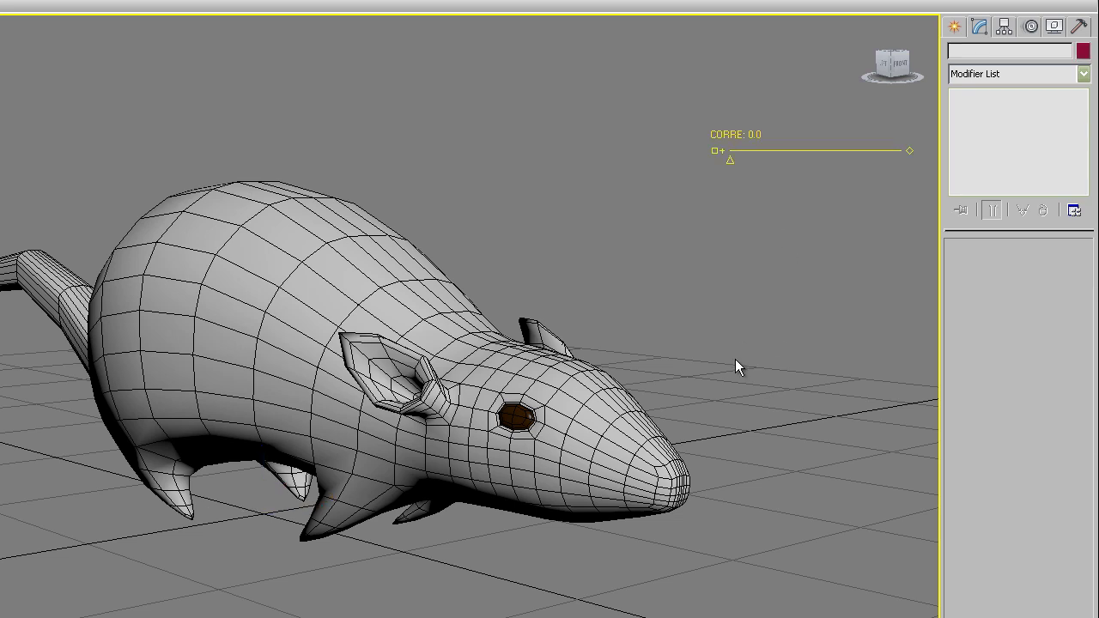
click(767, 151)
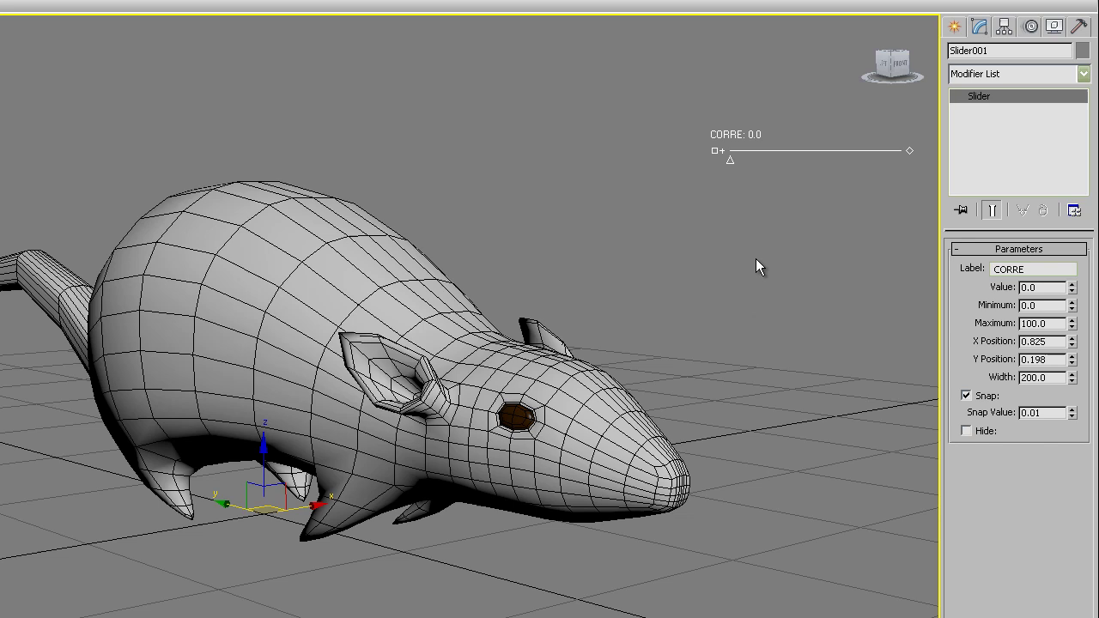
key(ctrl+5)
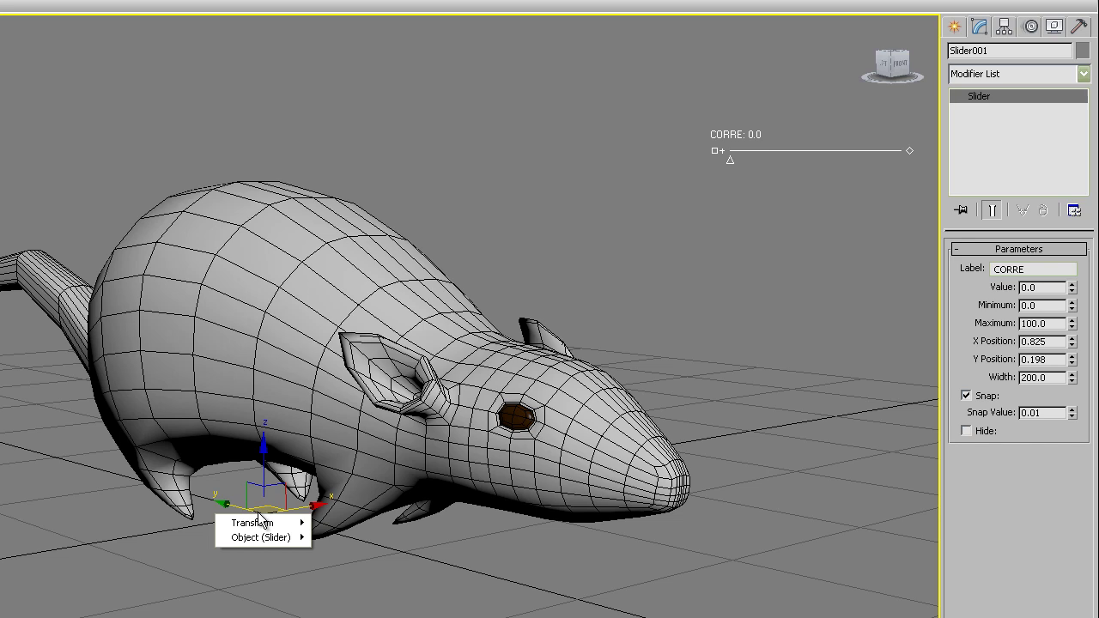
mouse_move(247, 545)
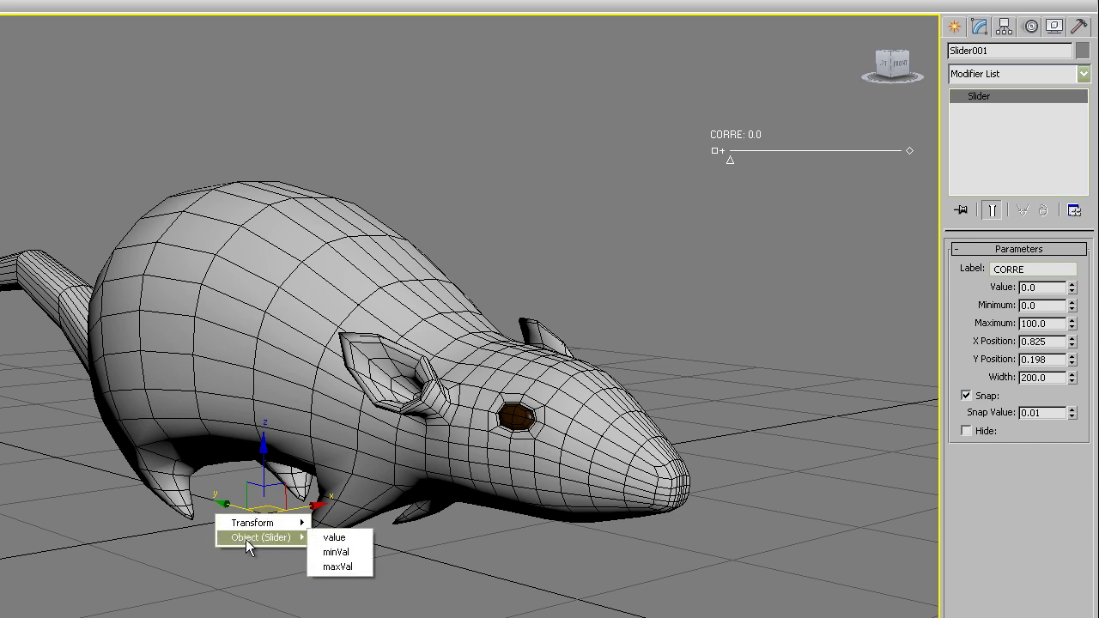
click(346, 539)
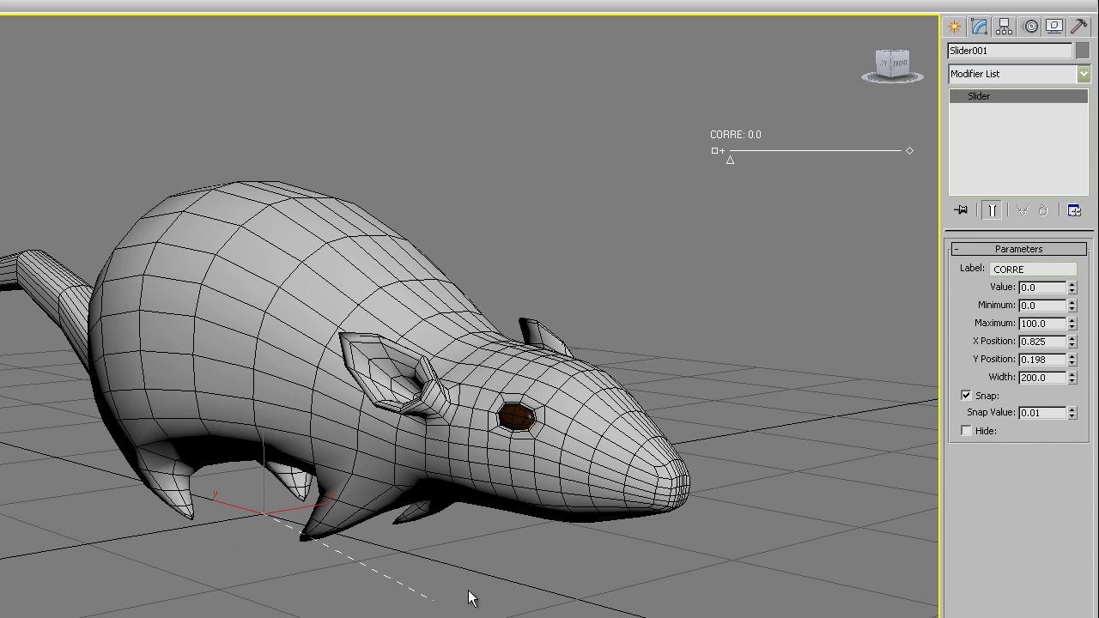
click(574, 466)
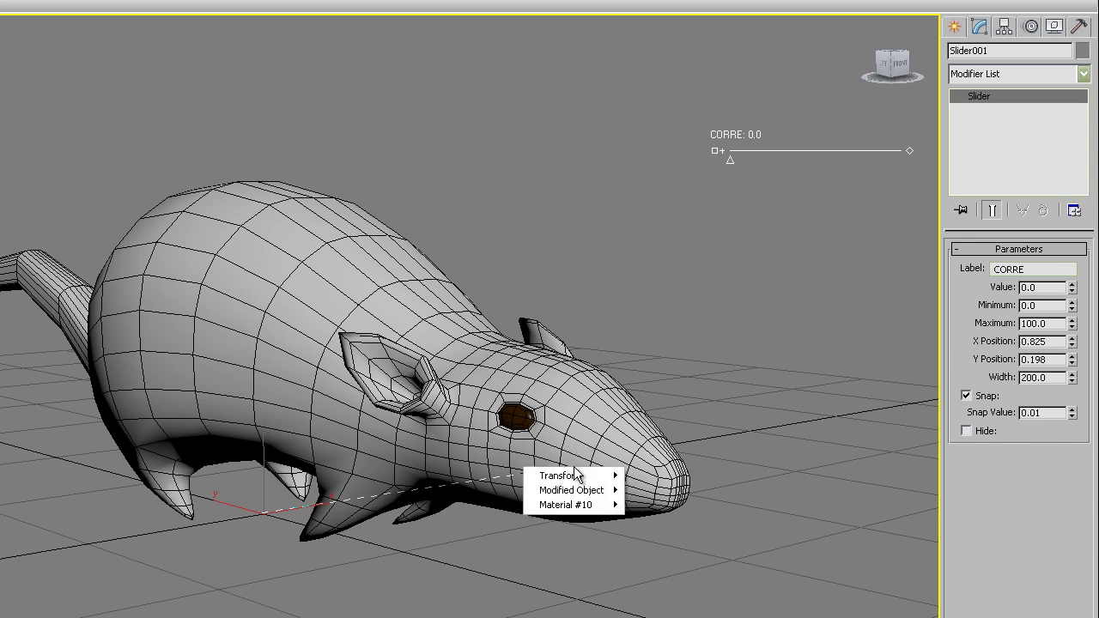
mouse_move(543, 492)
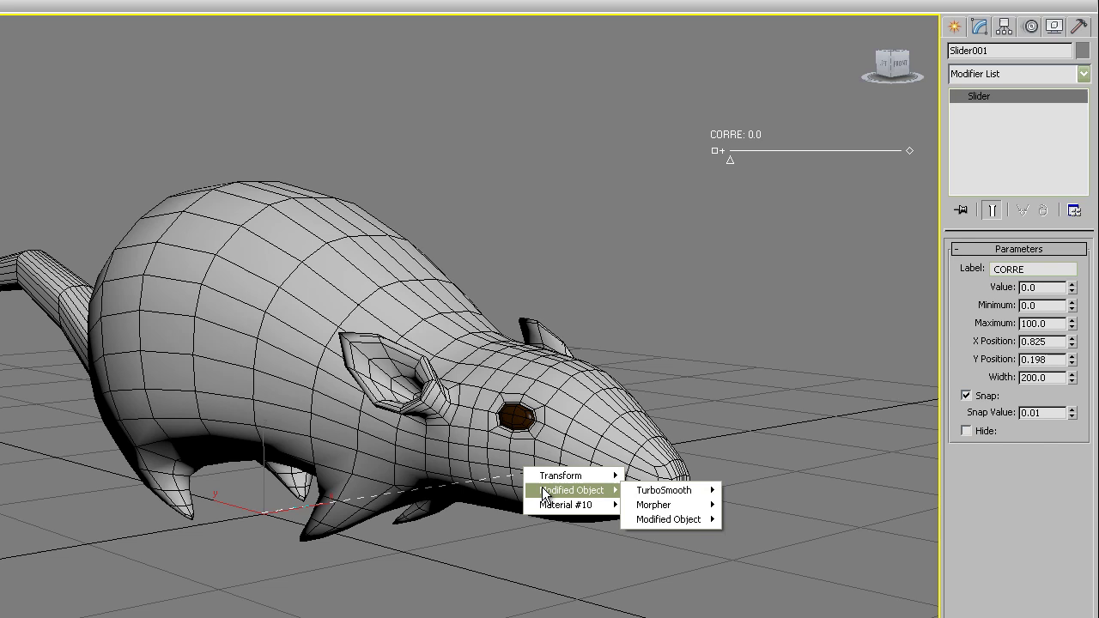
mouse_move(652, 504)
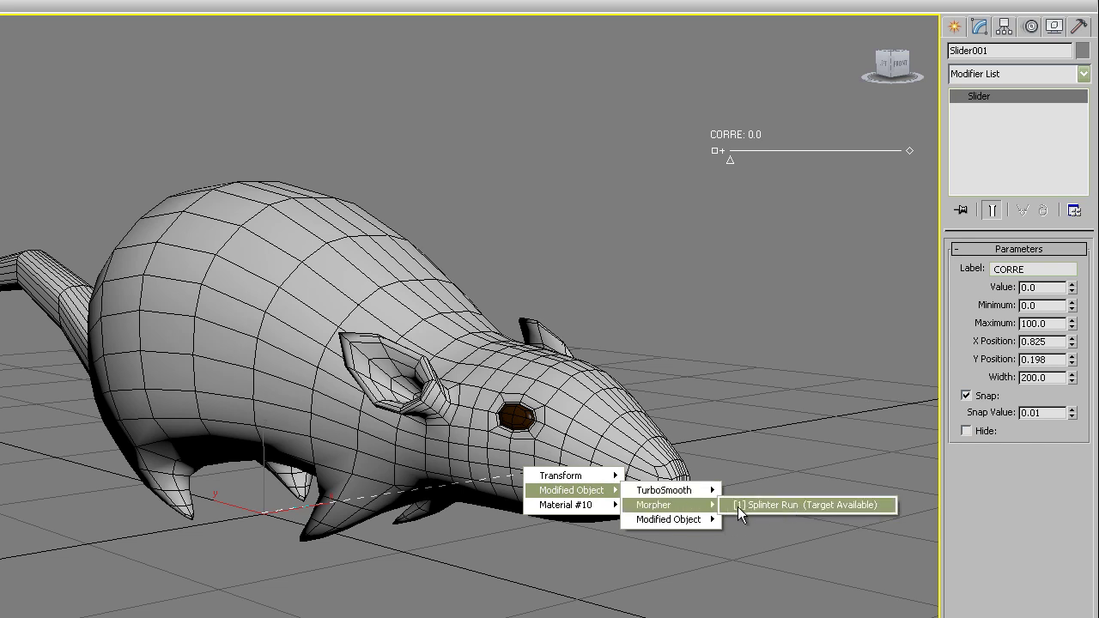
Step: Connect a one-way wire to Splinter Run, then disconnect it and close the wiring dialog
click(824, 506)
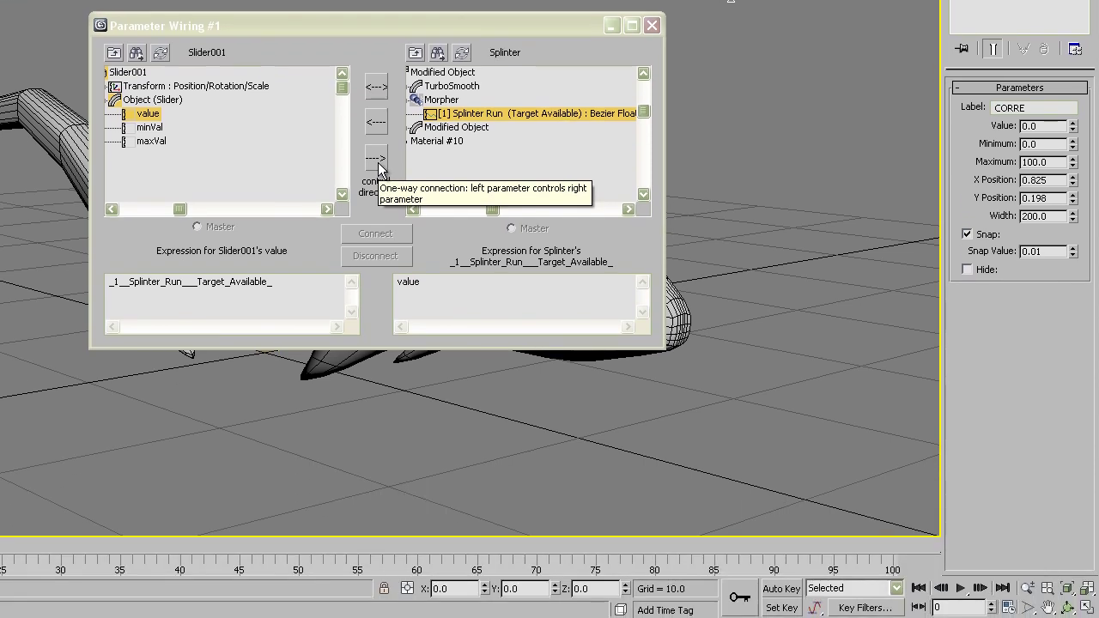
click(378, 165)
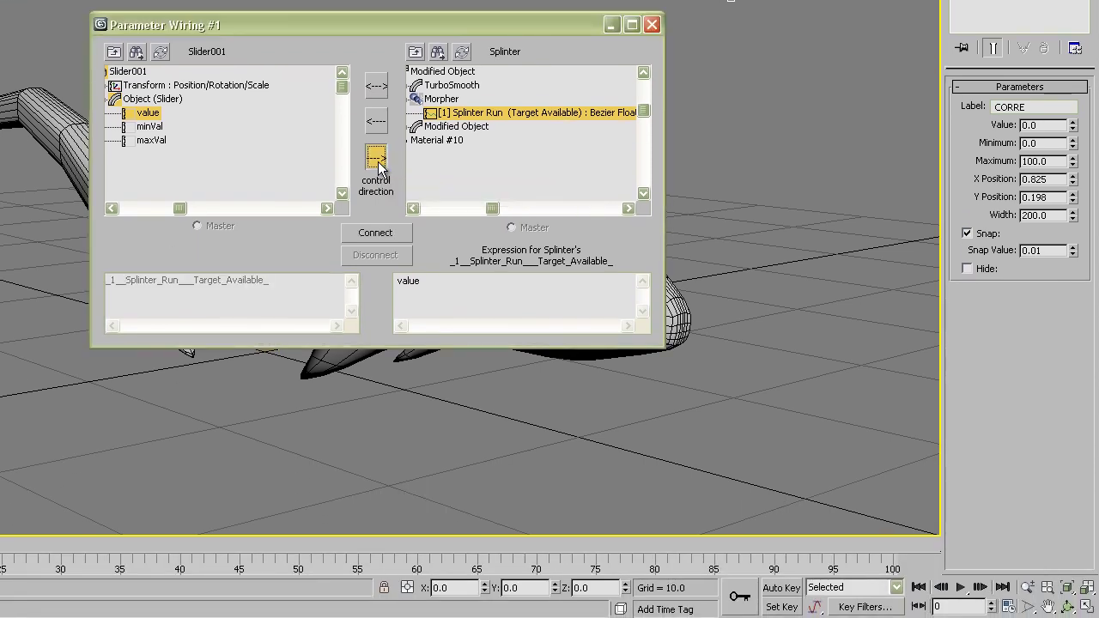
click(388, 233)
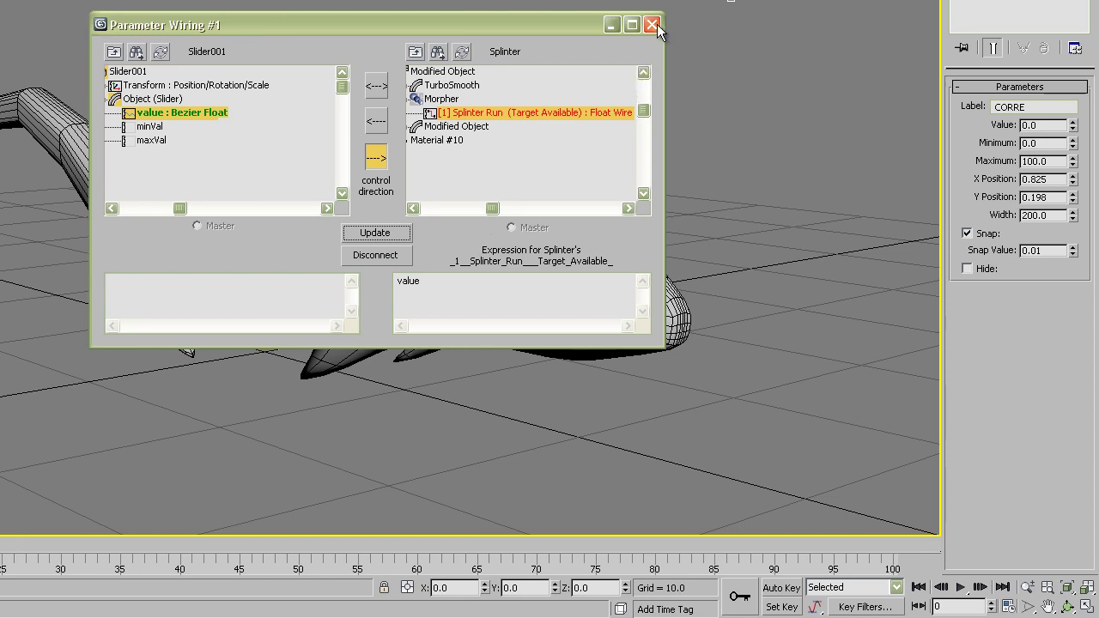
click(372, 256)
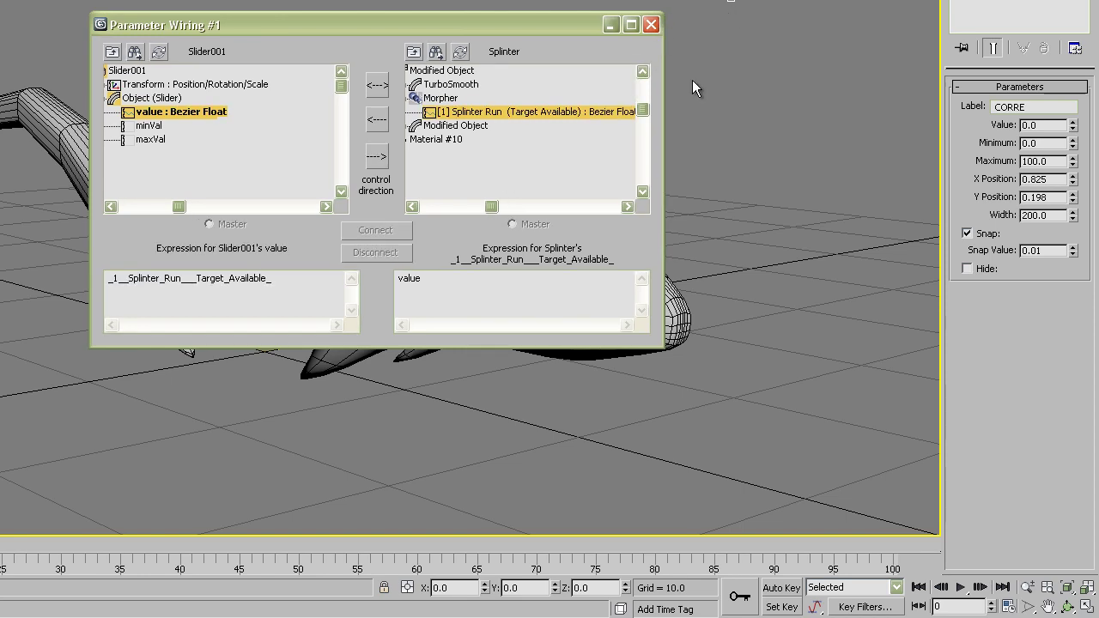
click(651, 25)
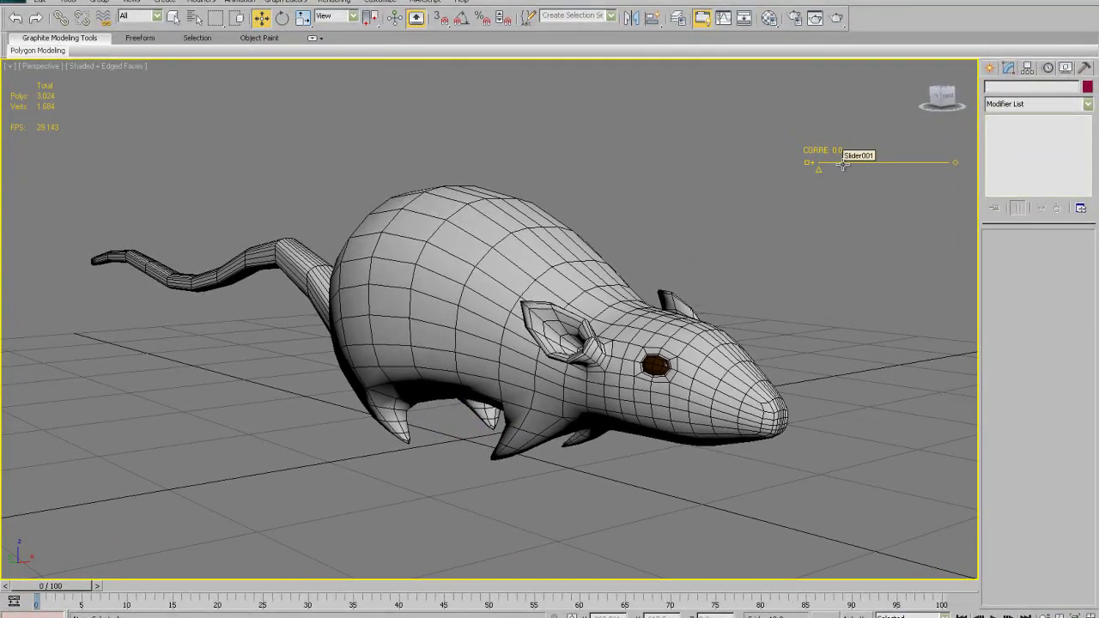
Step: Rewire Slider001's value to the rat's Morpher > [1] Splinter Run channel
click(844, 164)
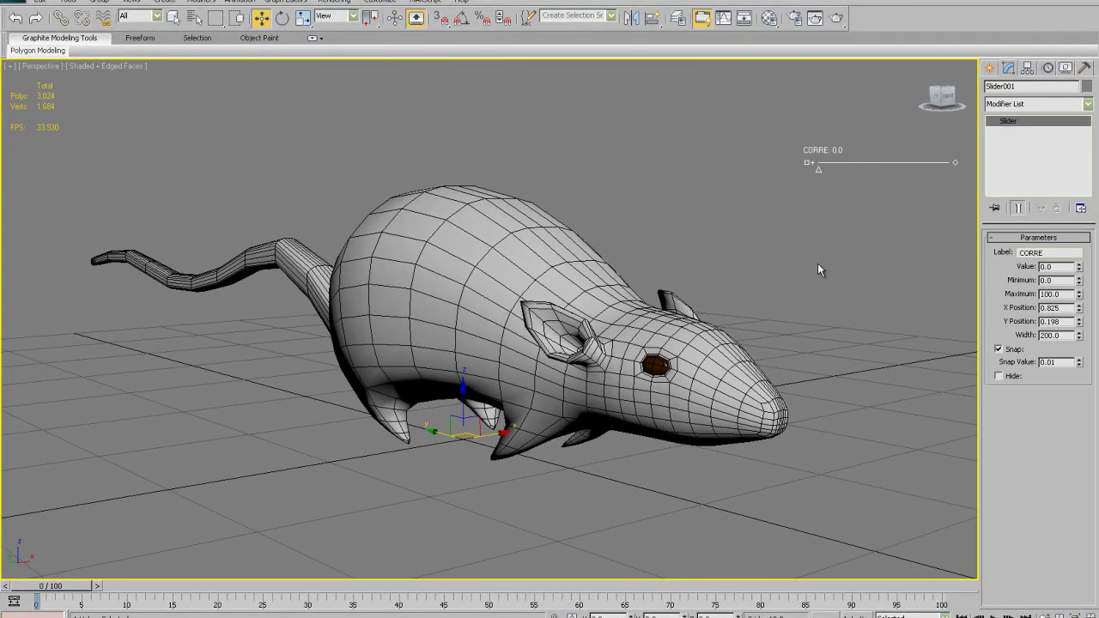
key(ctrl+5)
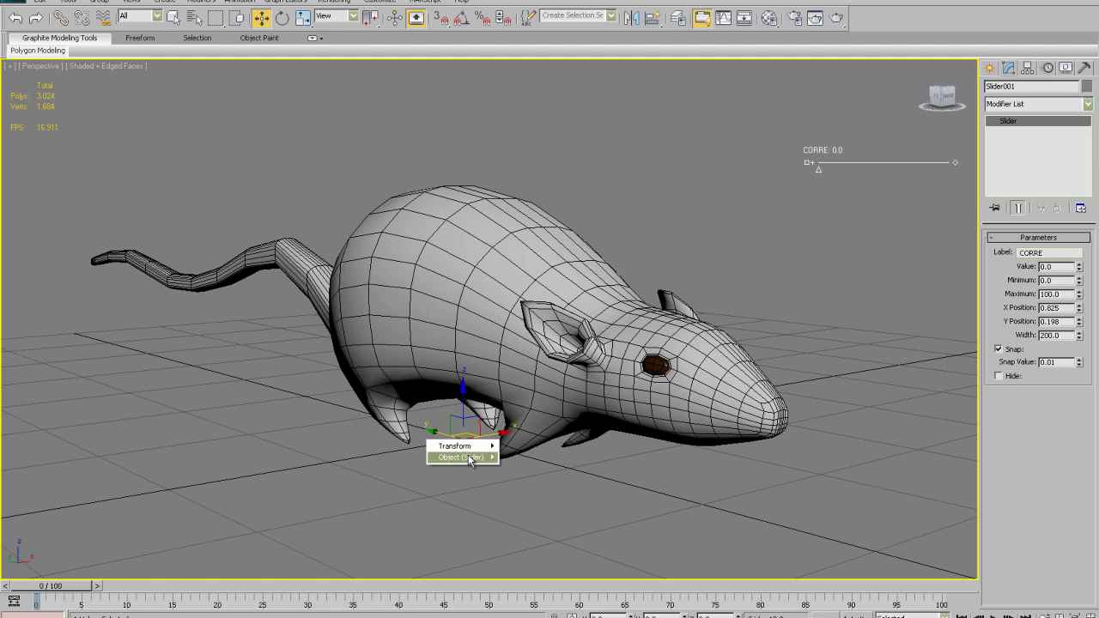
mouse_move(468, 457)
click(513, 455)
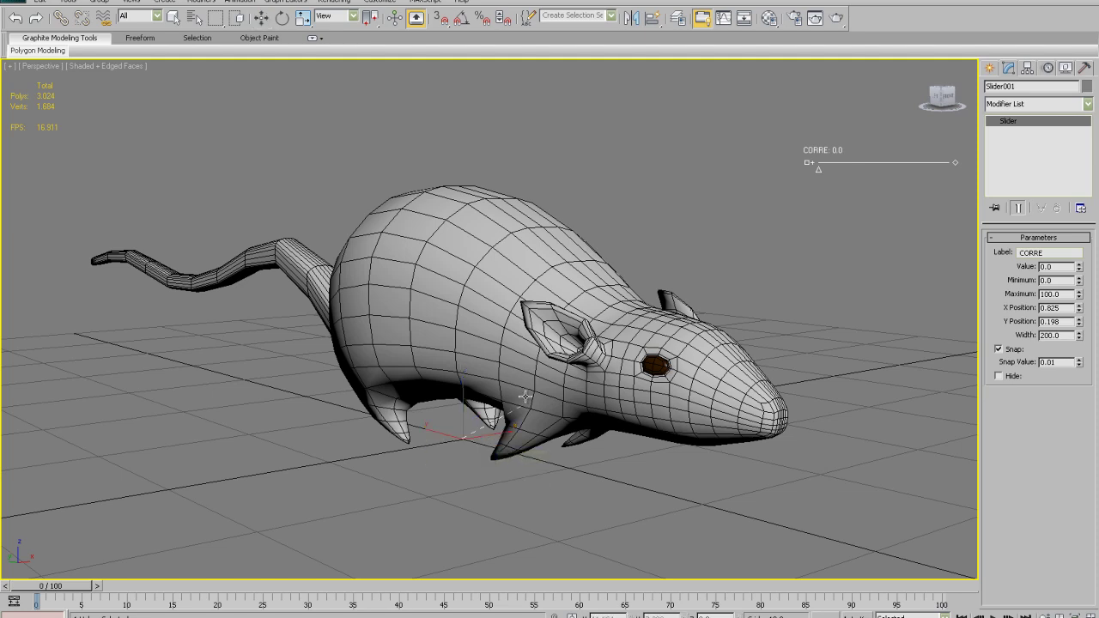
click(525, 391)
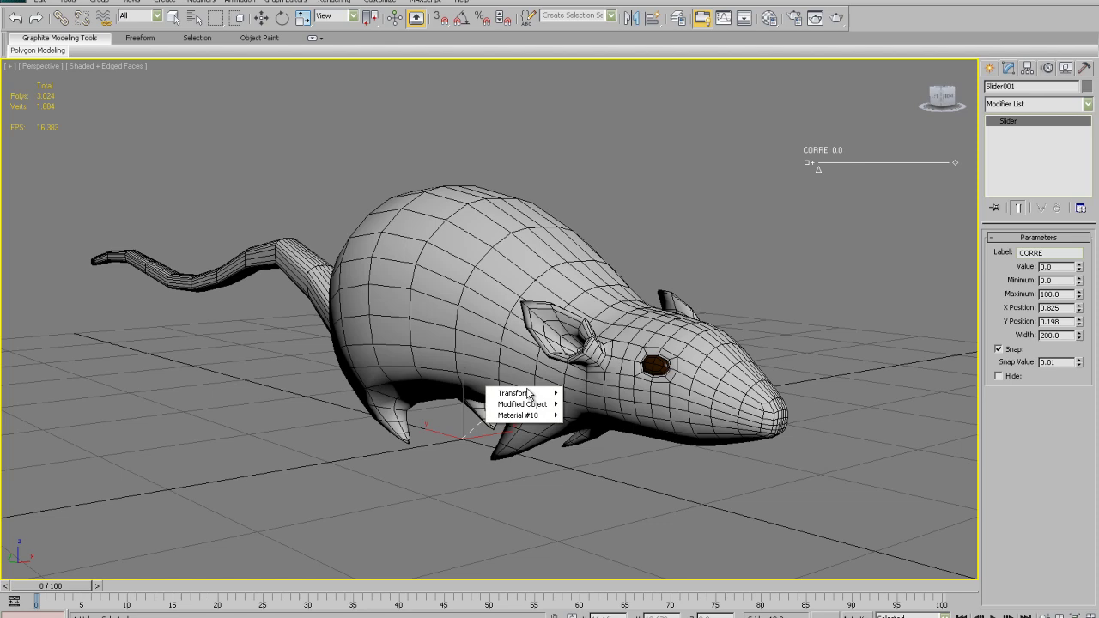
mouse_move(541, 404)
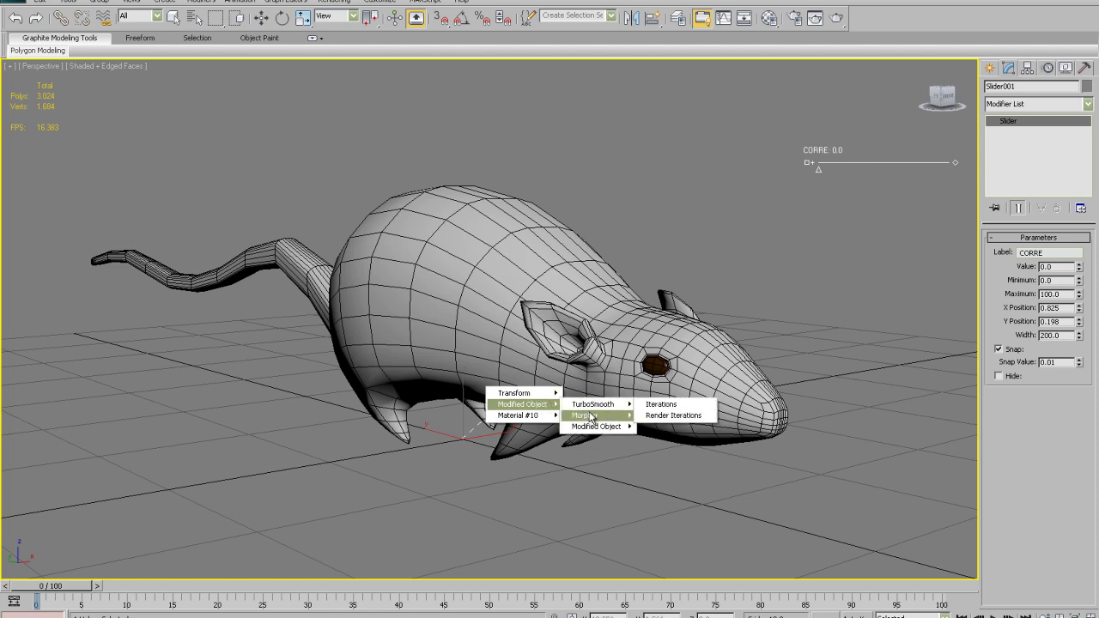
mouse_move(592, 415)
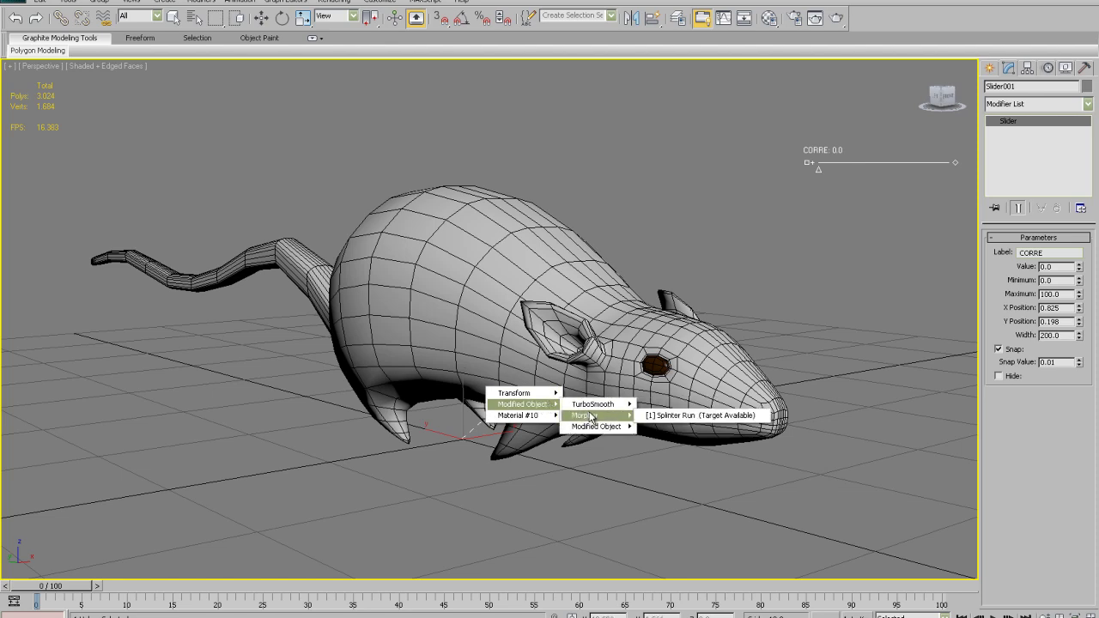
click(709, 417)
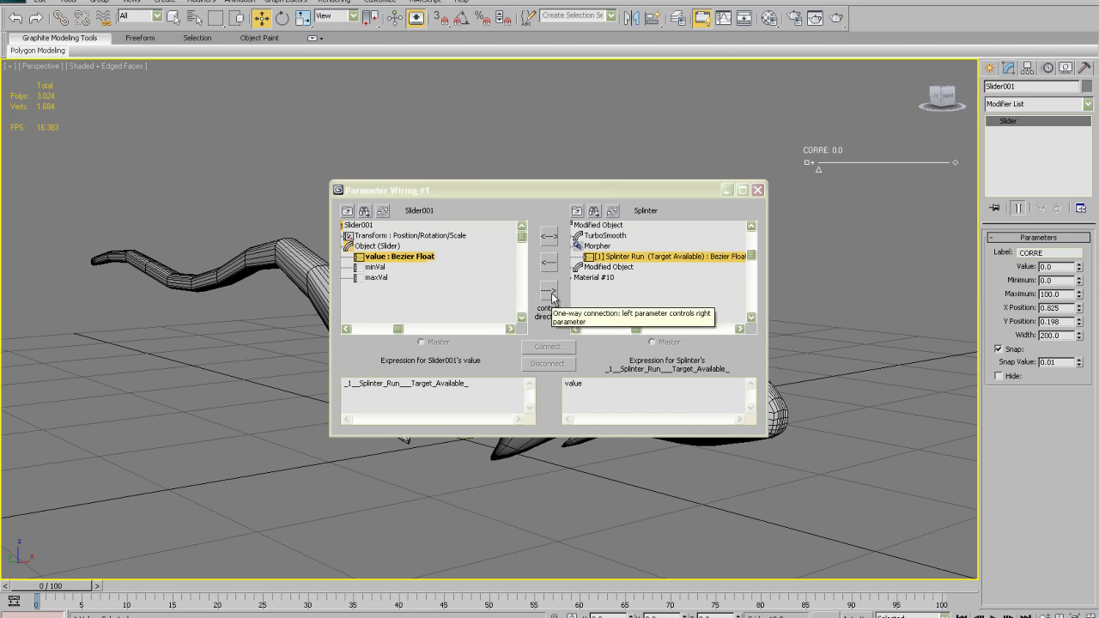
Step: Connect the slider value to Splinter Run one-way and close the Parameter Wiring dialog
click(550, 292)
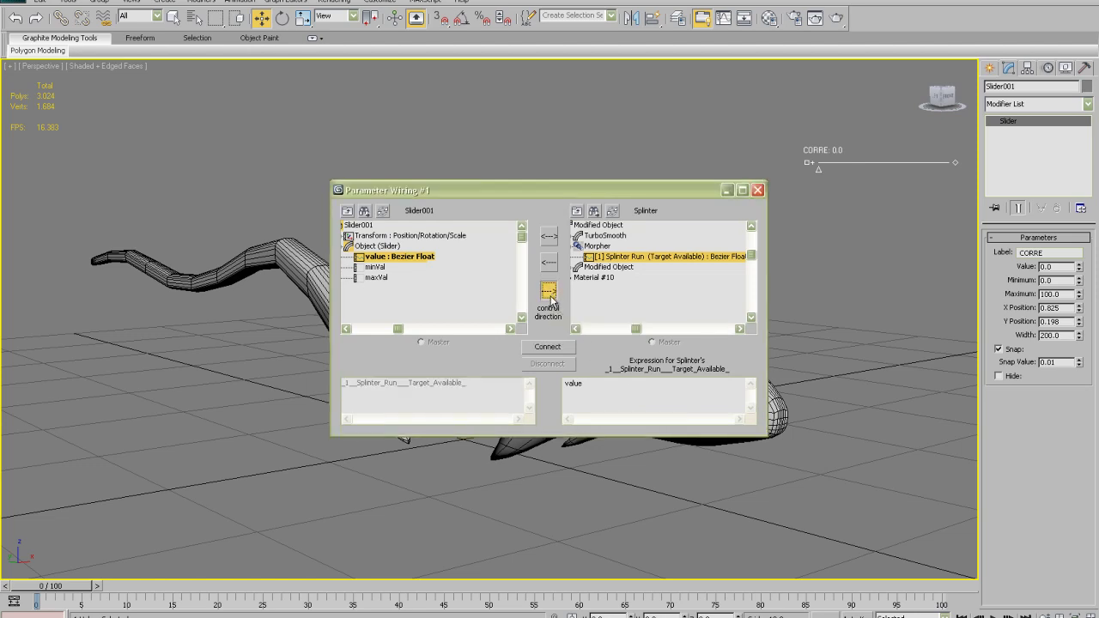
click(547, 347)
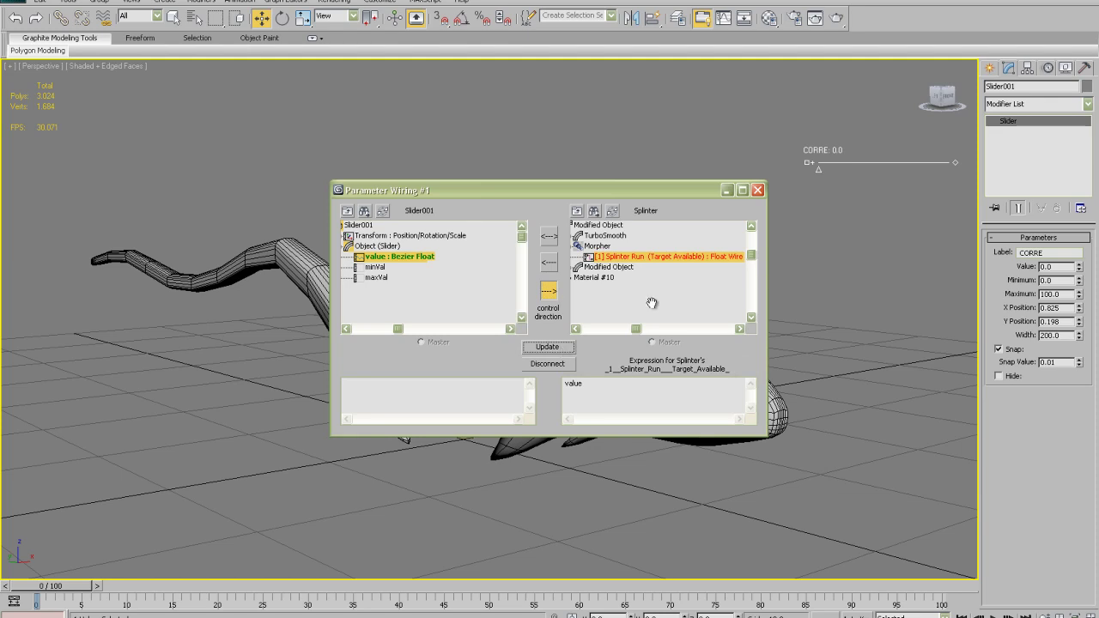
click(756, 191)
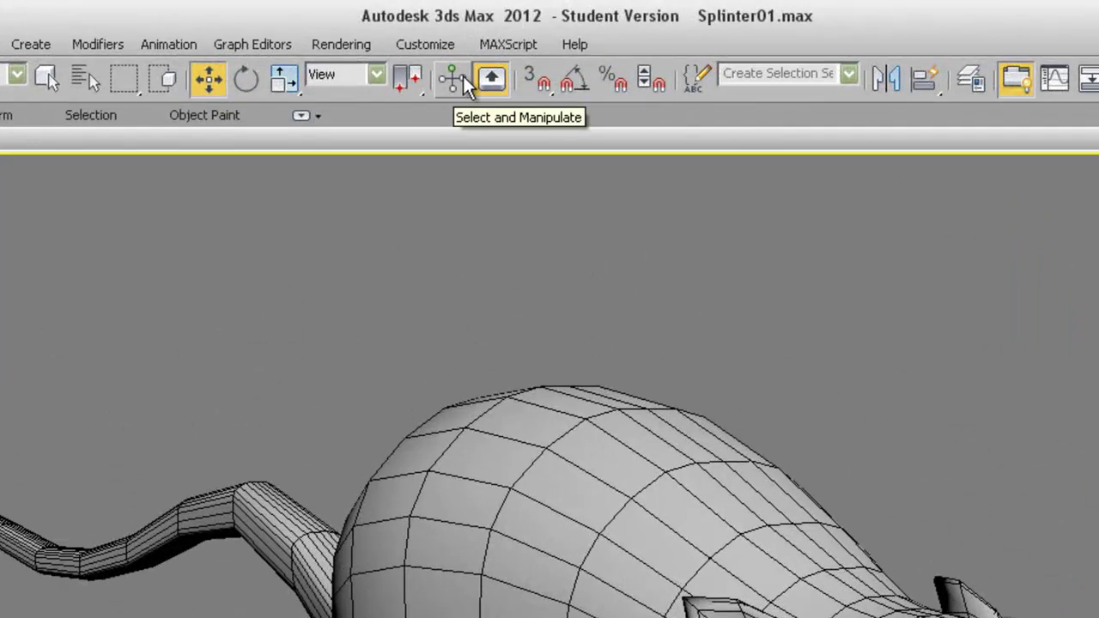
Step: With Select and Manipulate on, drag CORRE to about 99.5 to test, then back to 0
click(416, 36)
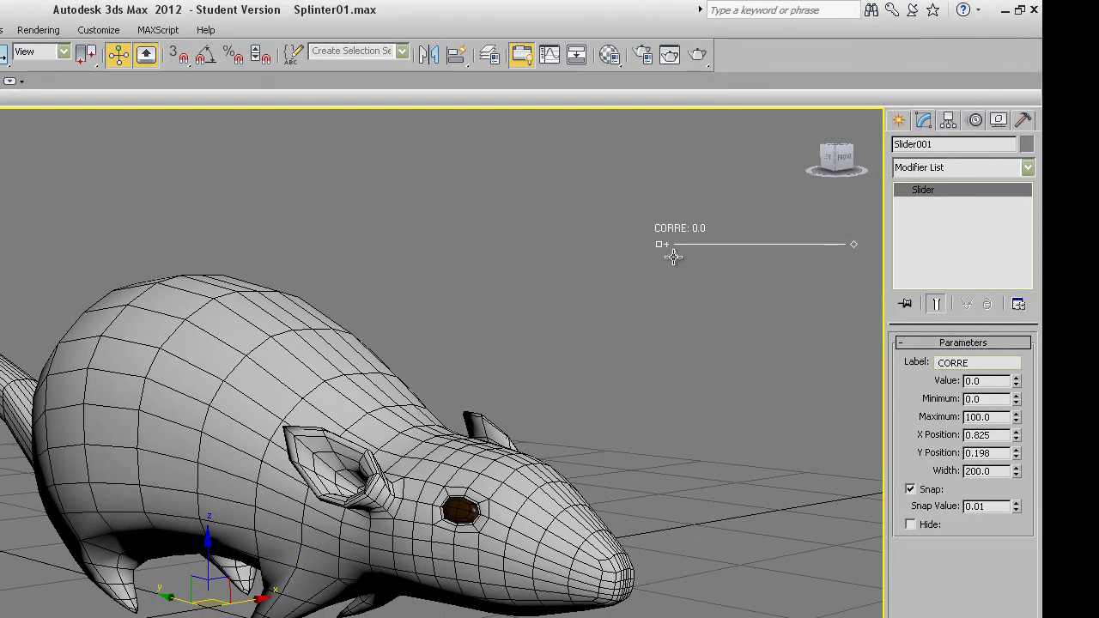
drag(677, 252, 815, 256)
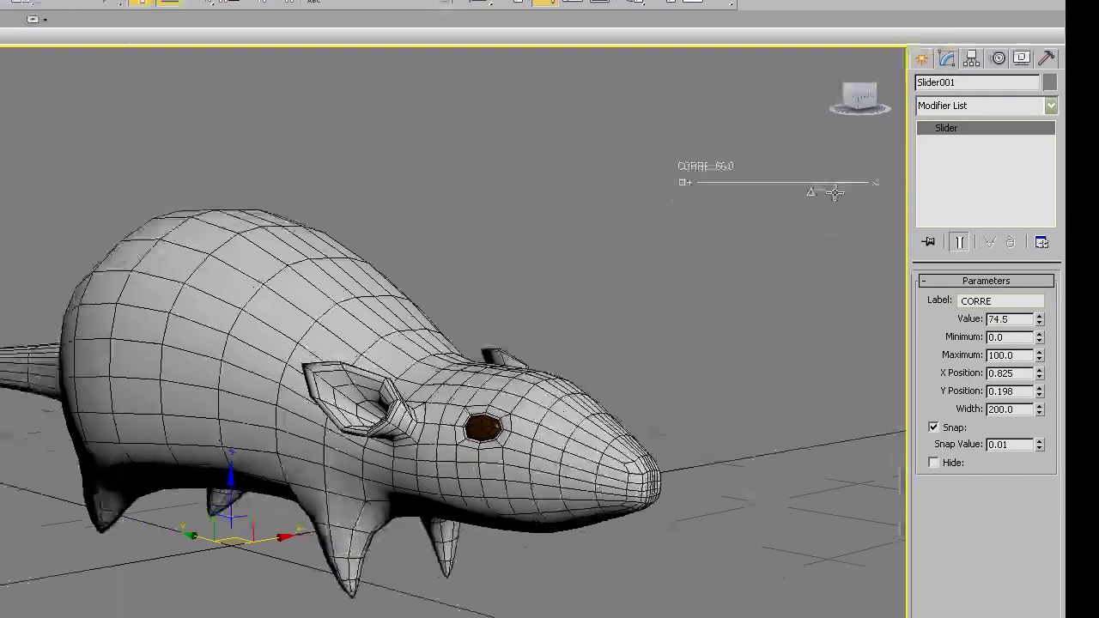
drag(860, 132, 715, 127)
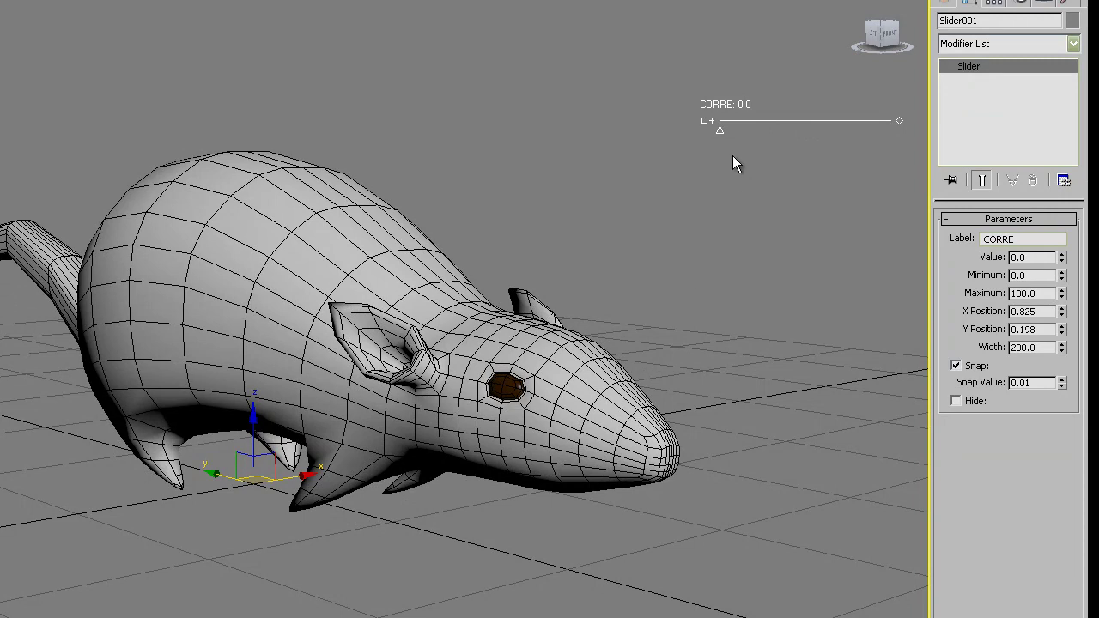
drag(723, 131, 694, 160)
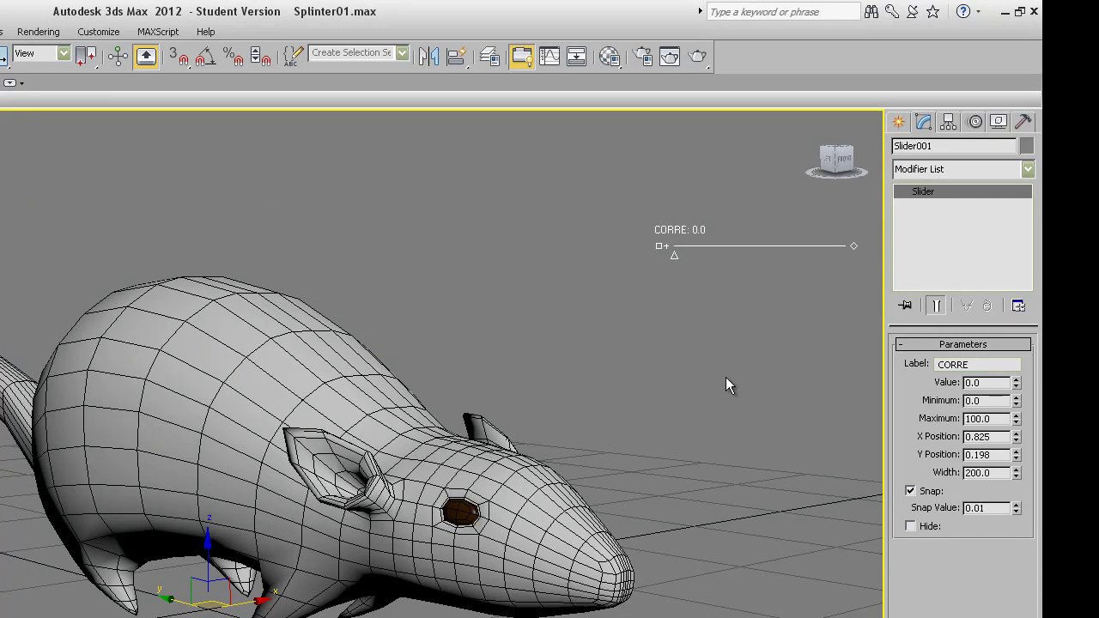
Step: Create Slider002 below CORRE with width 200 and label STRECH
click(897, 122)
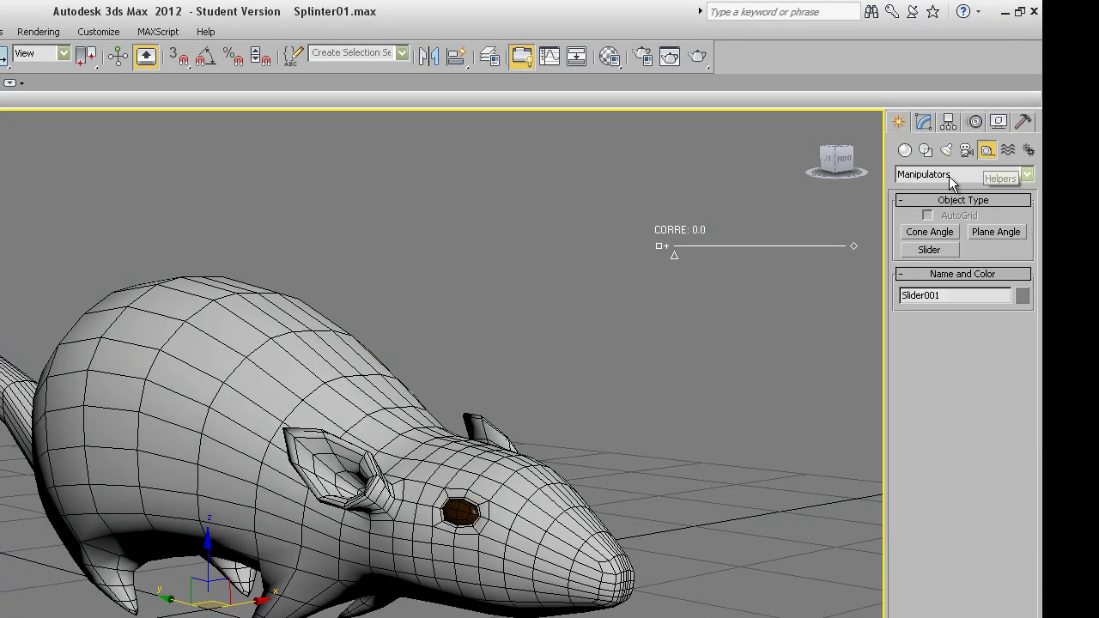
click(929, 250)
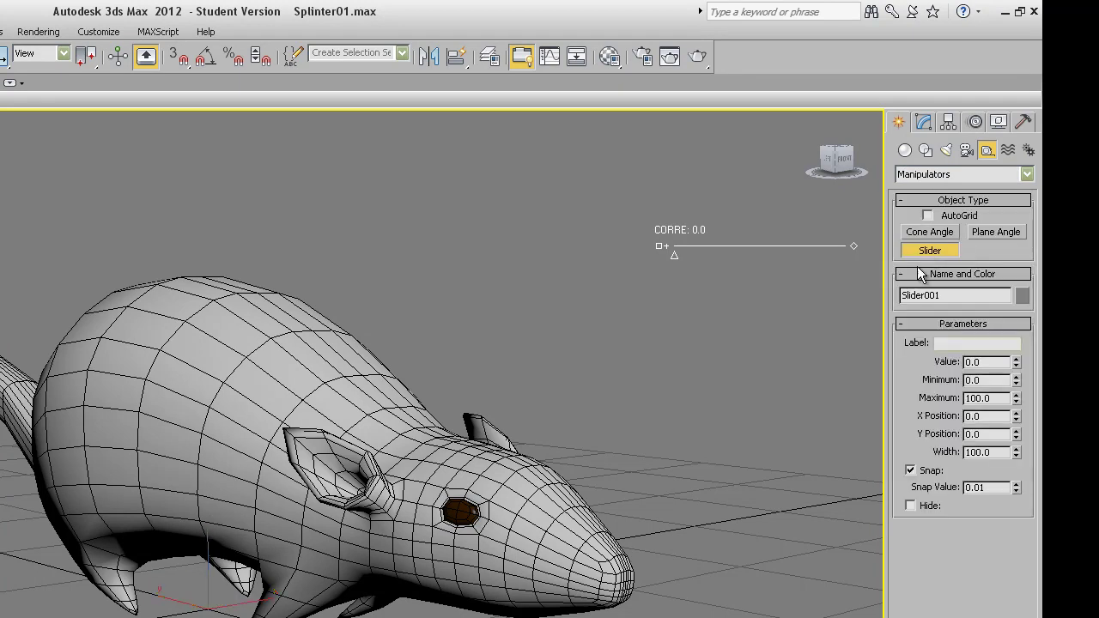
click(663, 289)
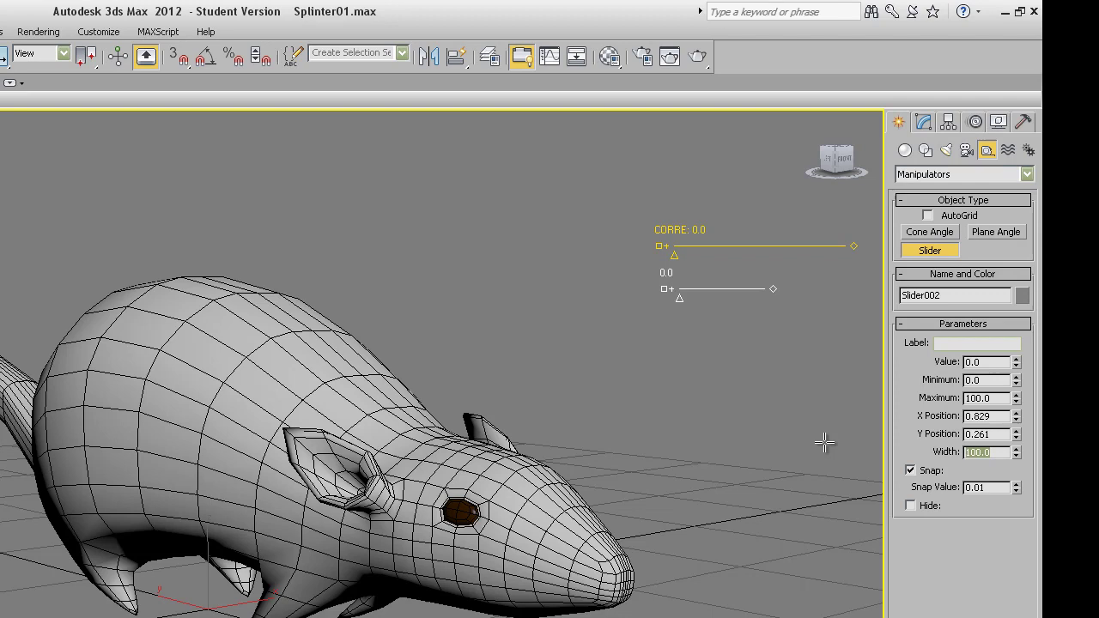
text(200)
key(Return)
click(972, 343)
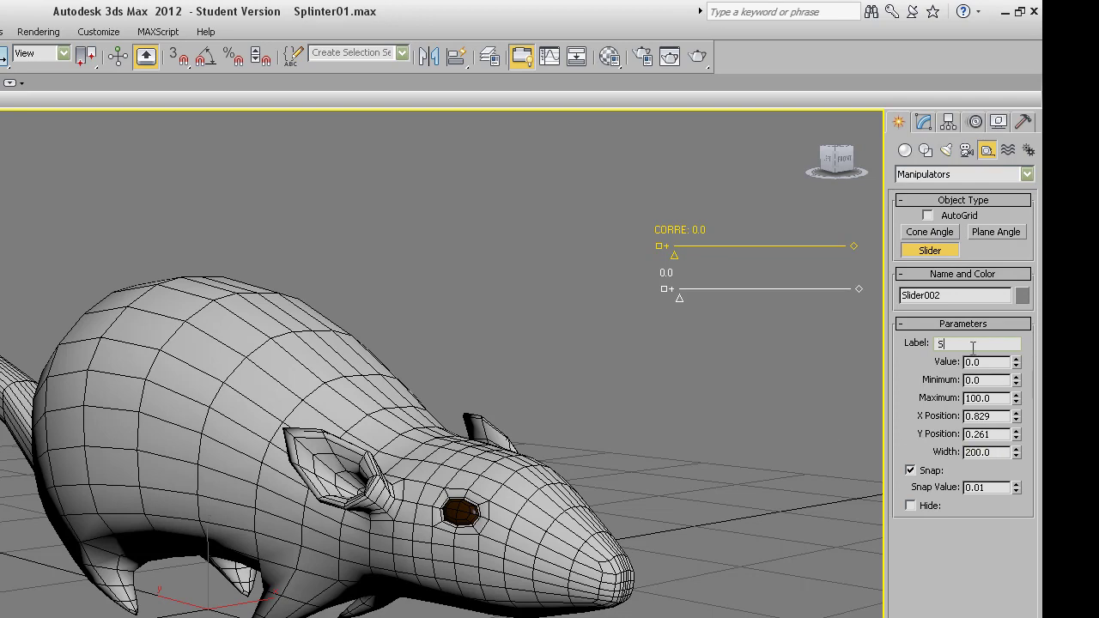
text(STRECH)
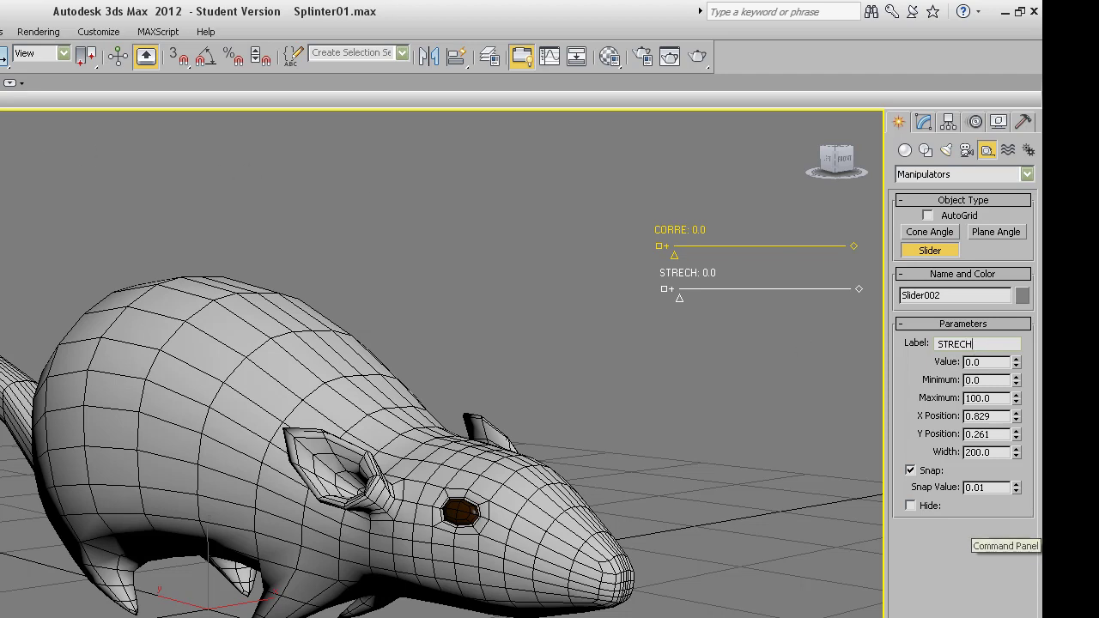
Step: Test the rat's Stretch modifier and reset its Stretch amount to 0
click(247, 294)
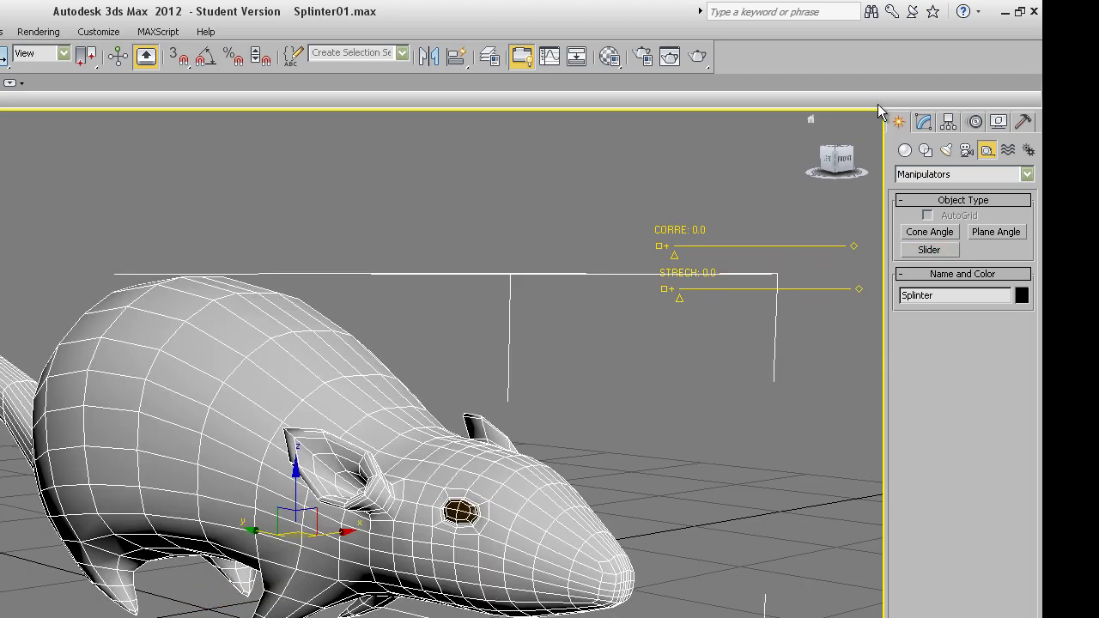
click(922, 121)
click(956, 218)
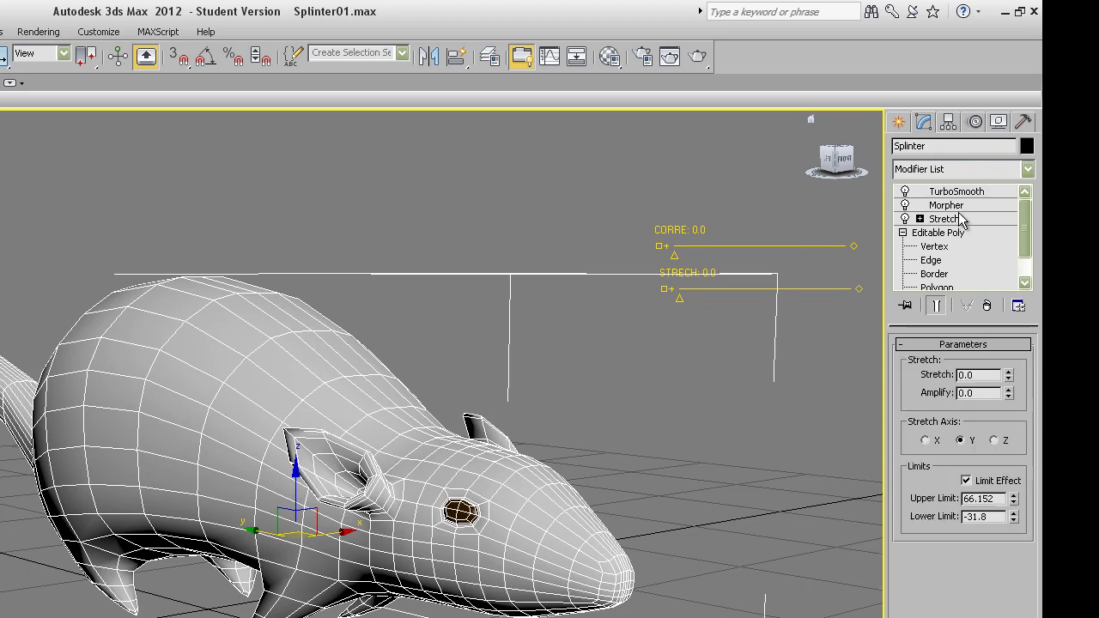
click(1009, 379)
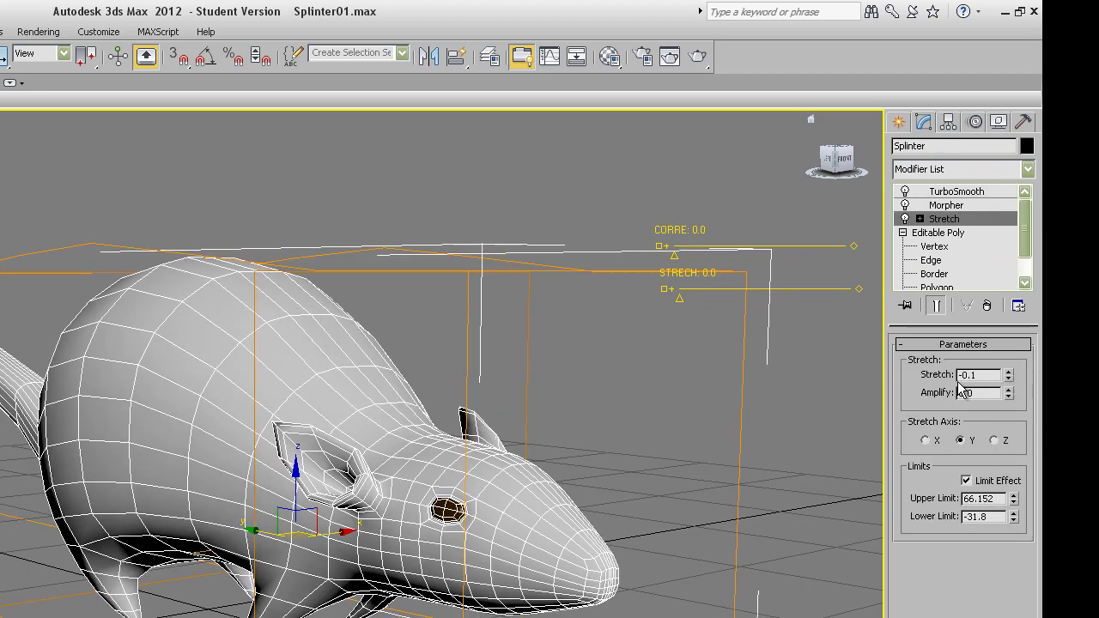
drag(981, 375, 946, 376)
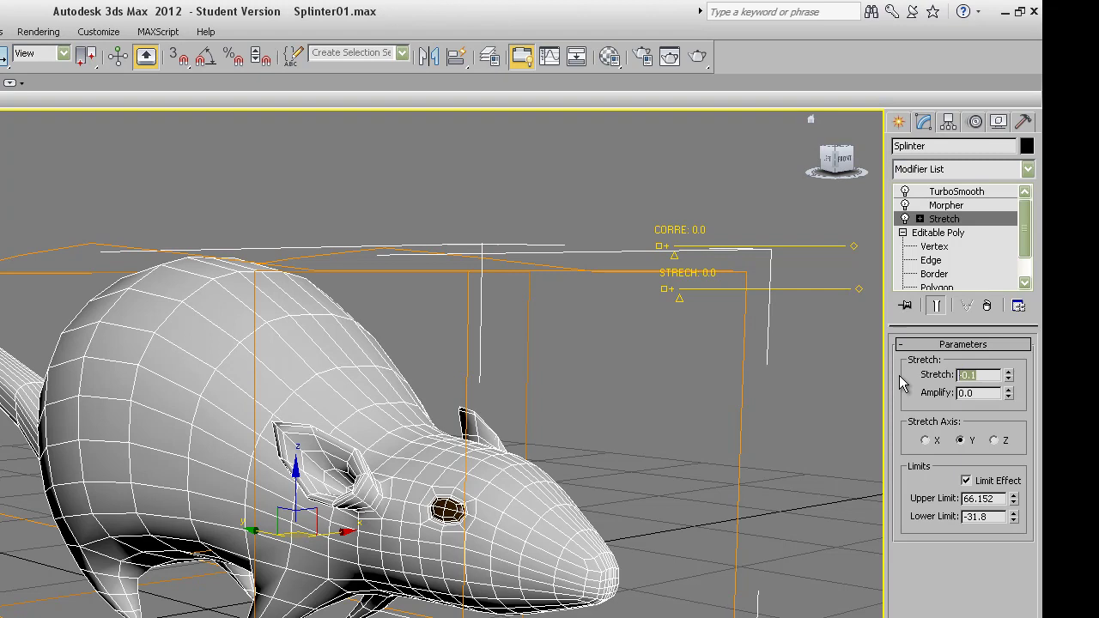
text(0)
key(Return)
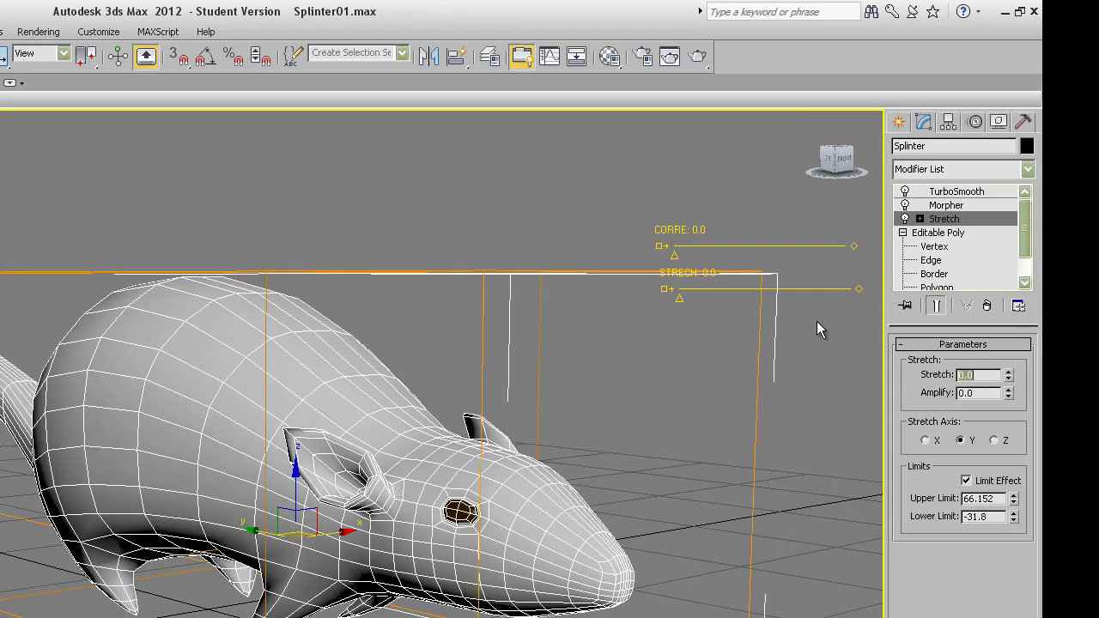
Step: Set the STRECH slider's Minimum to -0.1 and Maximum to 0.0
click(802, 290)
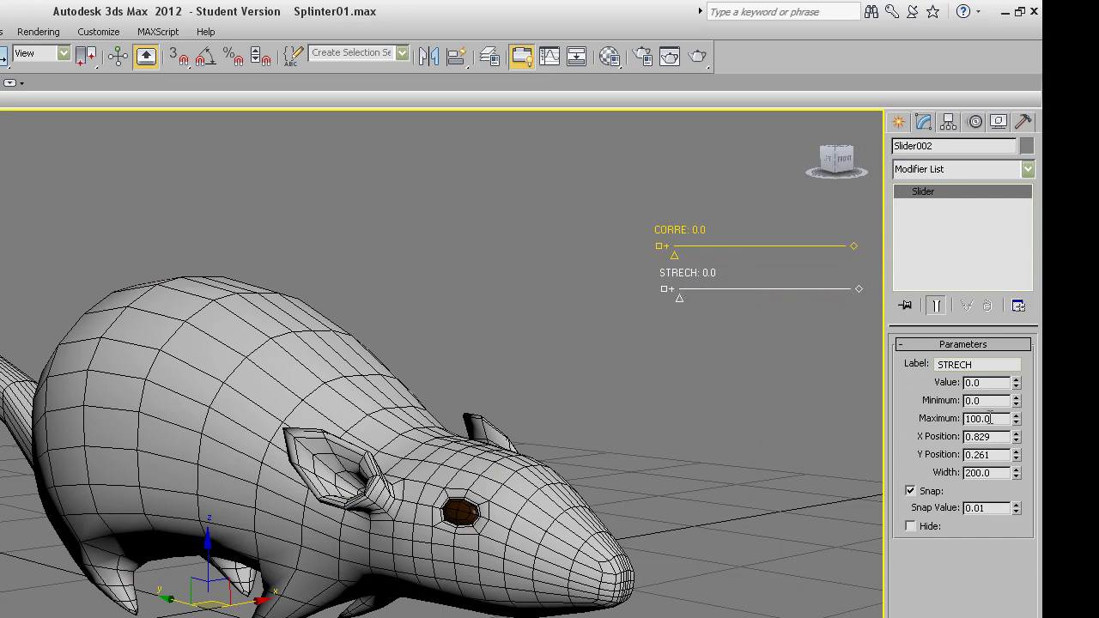
double_click(987, 401)
text(-0.1)
key(Return)
key(Tab)
text(0)
key(Return)
click(724, 339)
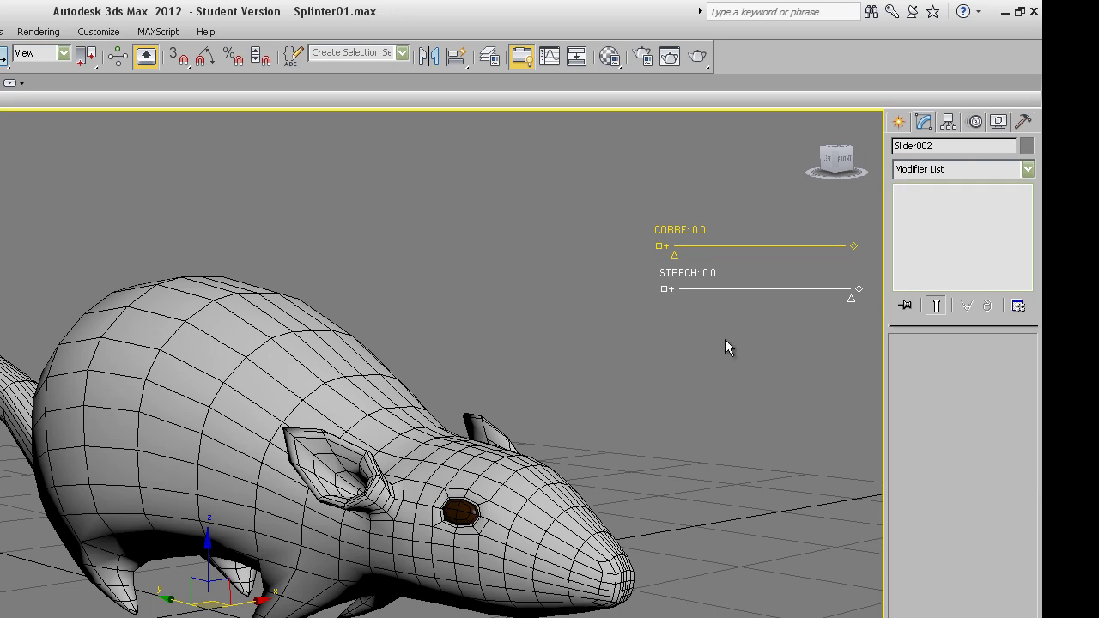
click(706, 301)
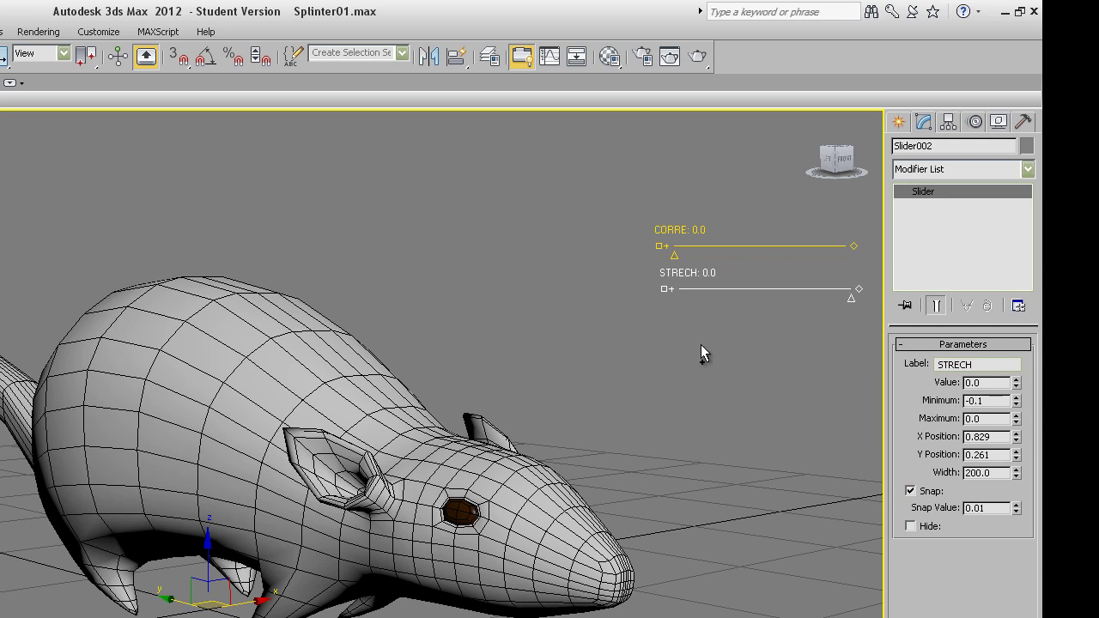
key(ctrl+5)
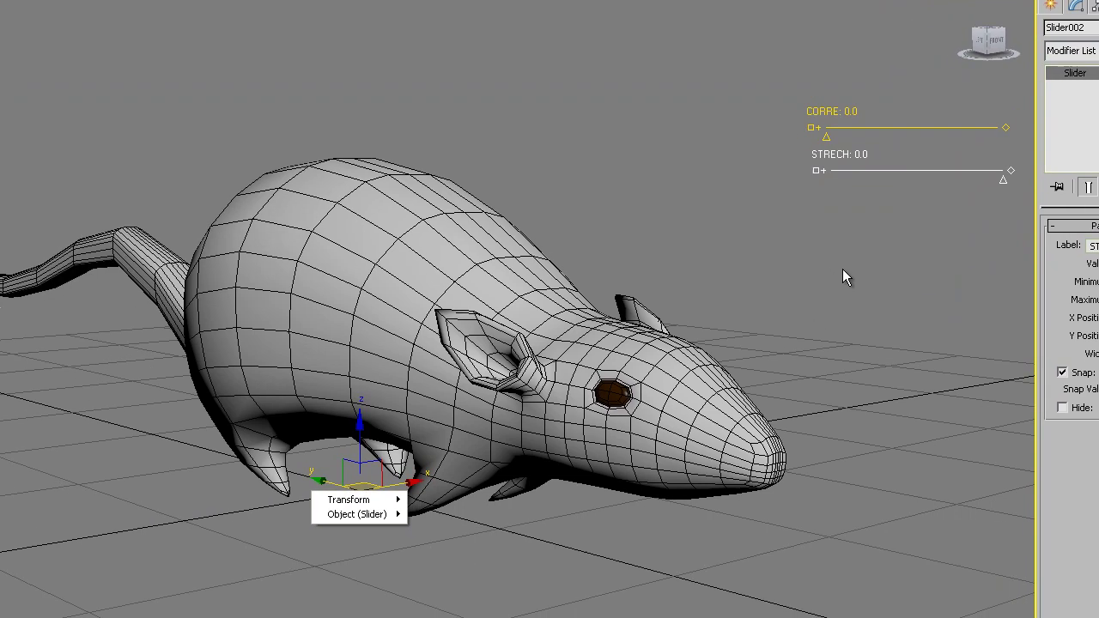
mouse_move(372, 510)
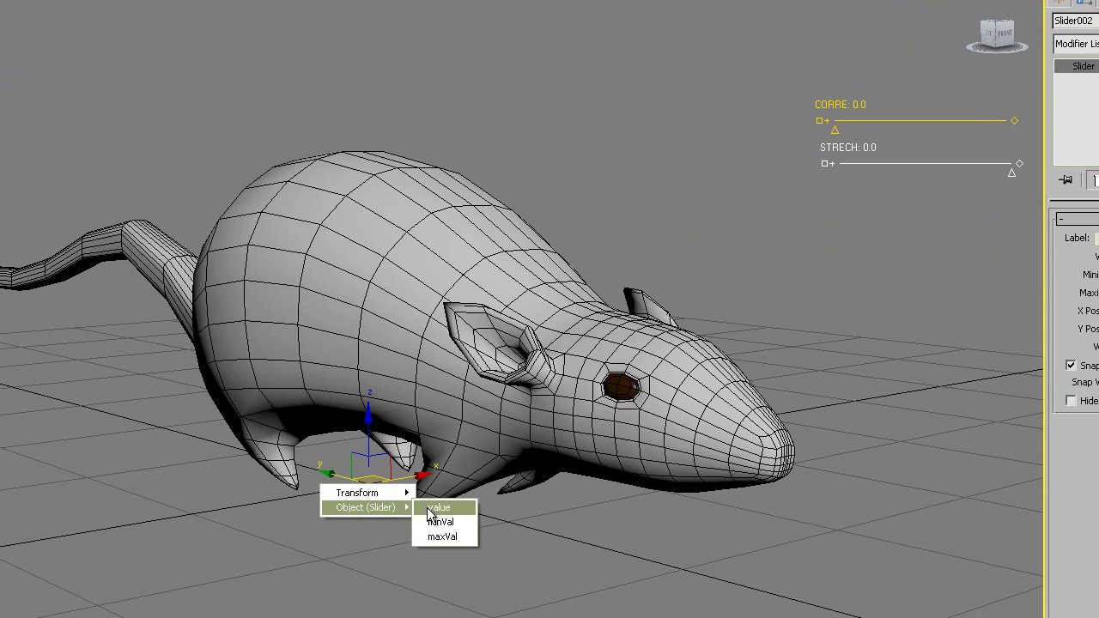
click(433, 508)
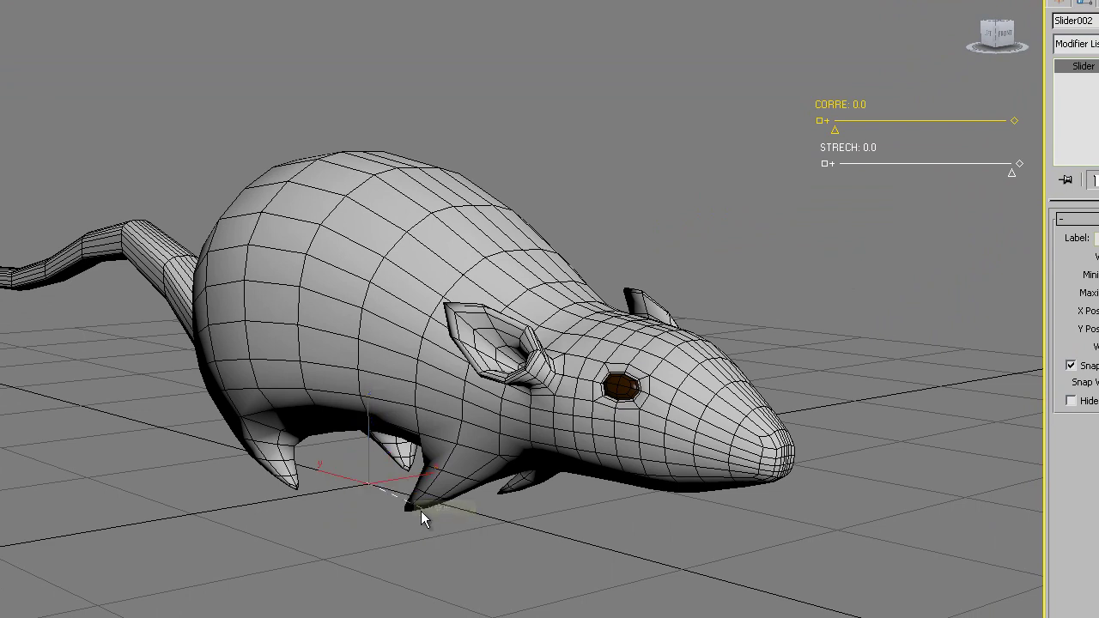
click(218, 292)
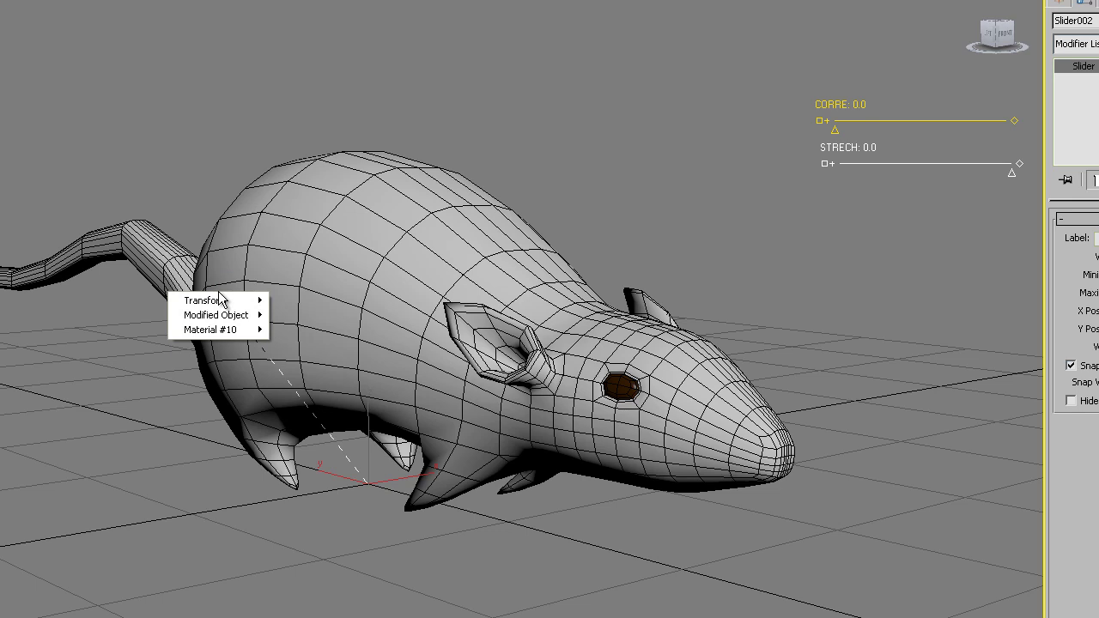
mouse_move(221, 318)
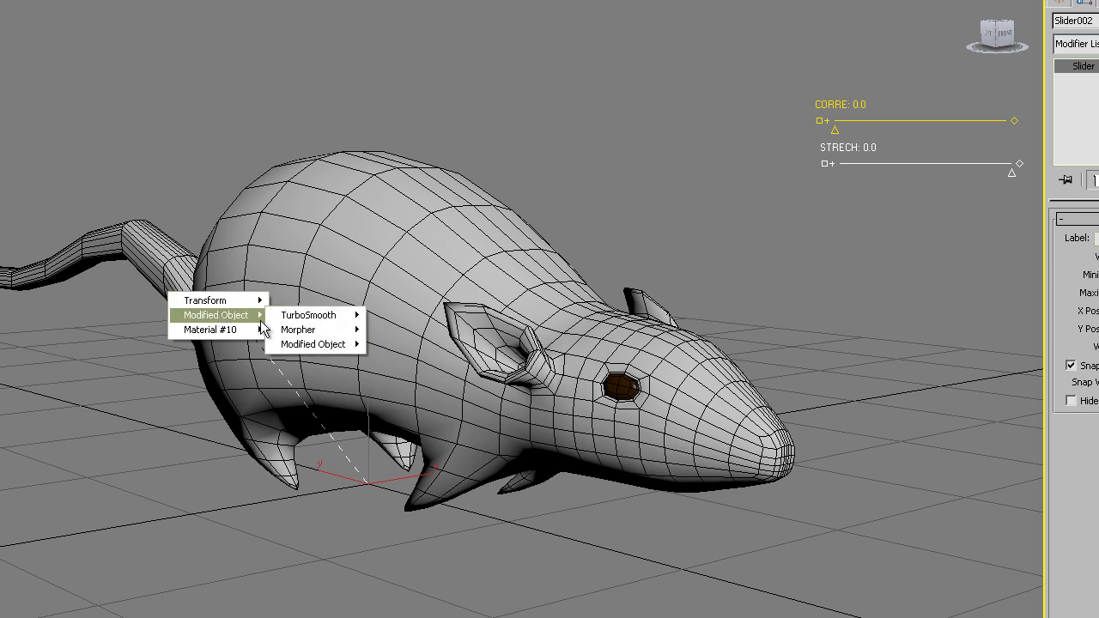
mouse_move(296, 346)
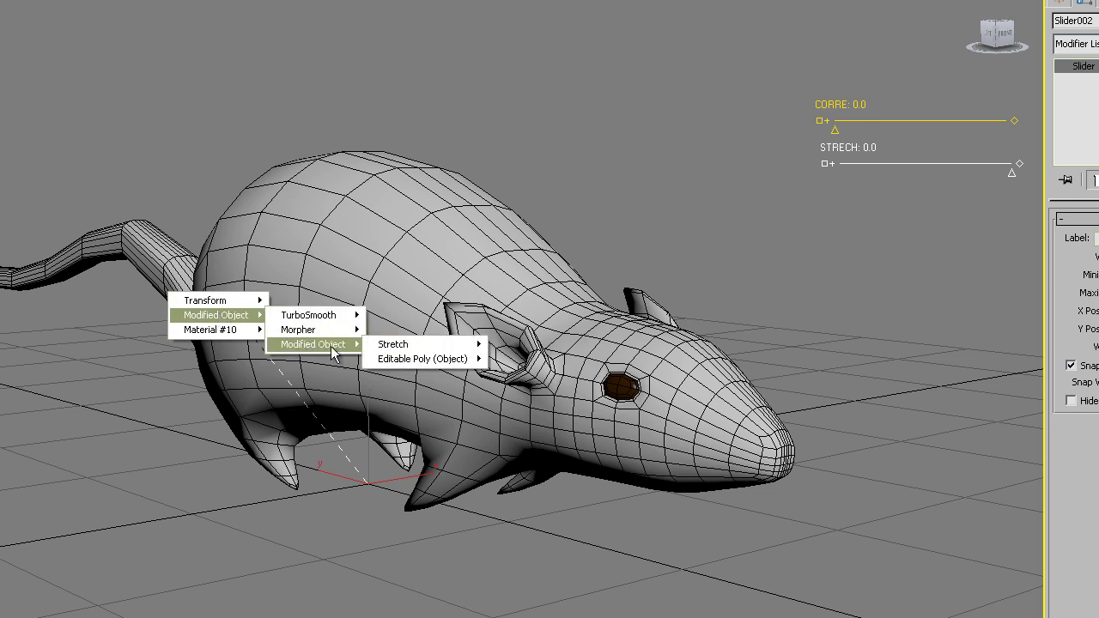
mouse_move(409, 343)
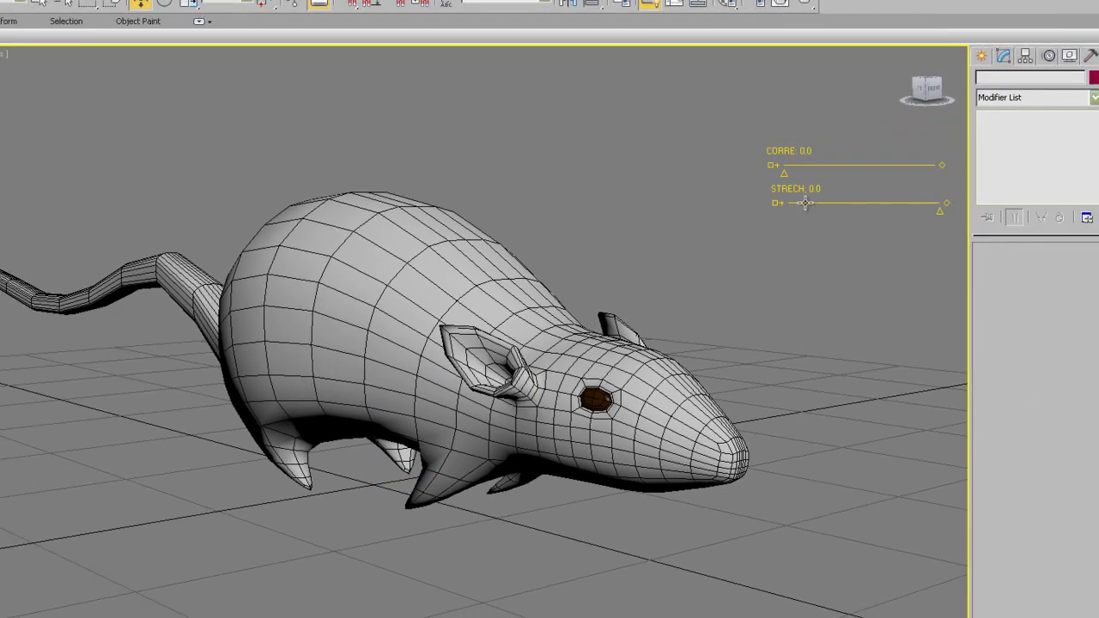
Step: Wire the STRECH slider's value to the rat, browsing to Modified Object > Stretch > Stretch
click(804, 203)
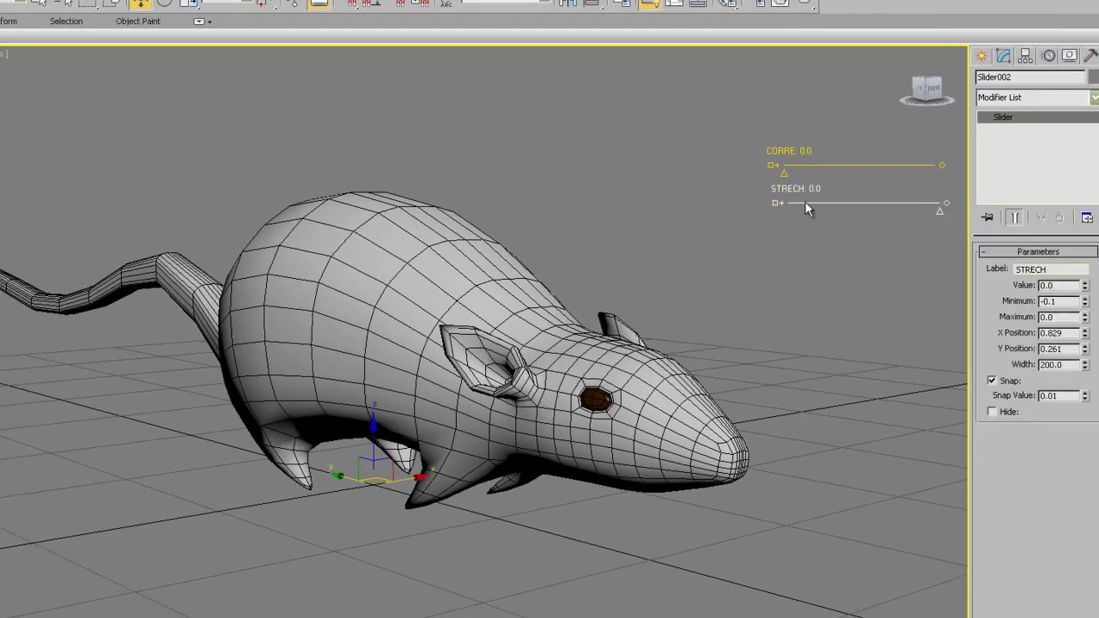
key(ctrl+5)
mouse_move(352, 507)
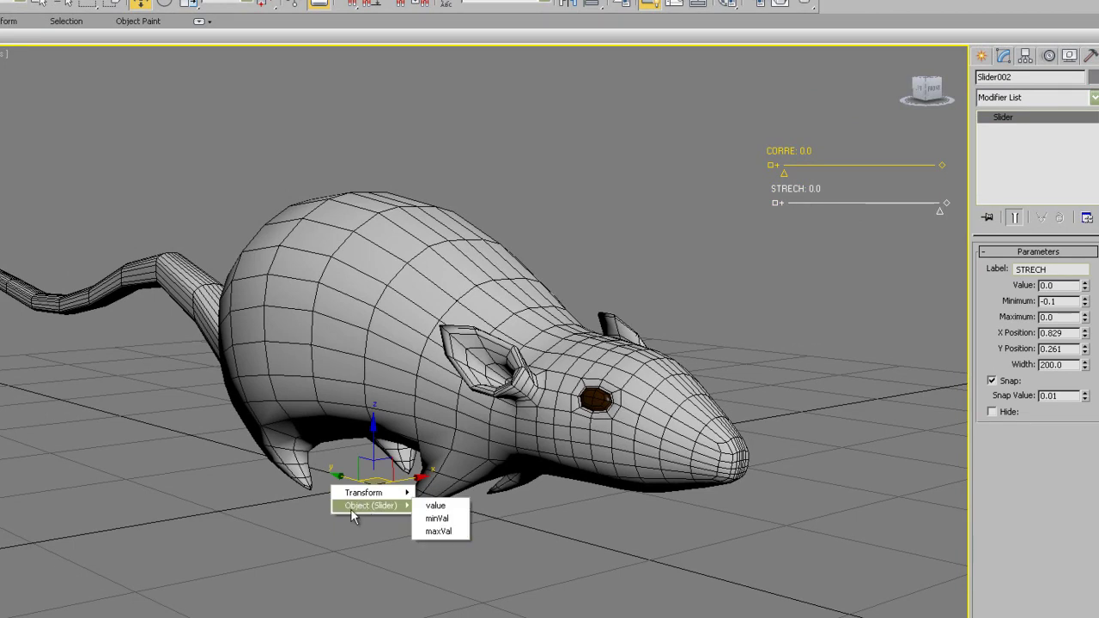
click(435, 507)
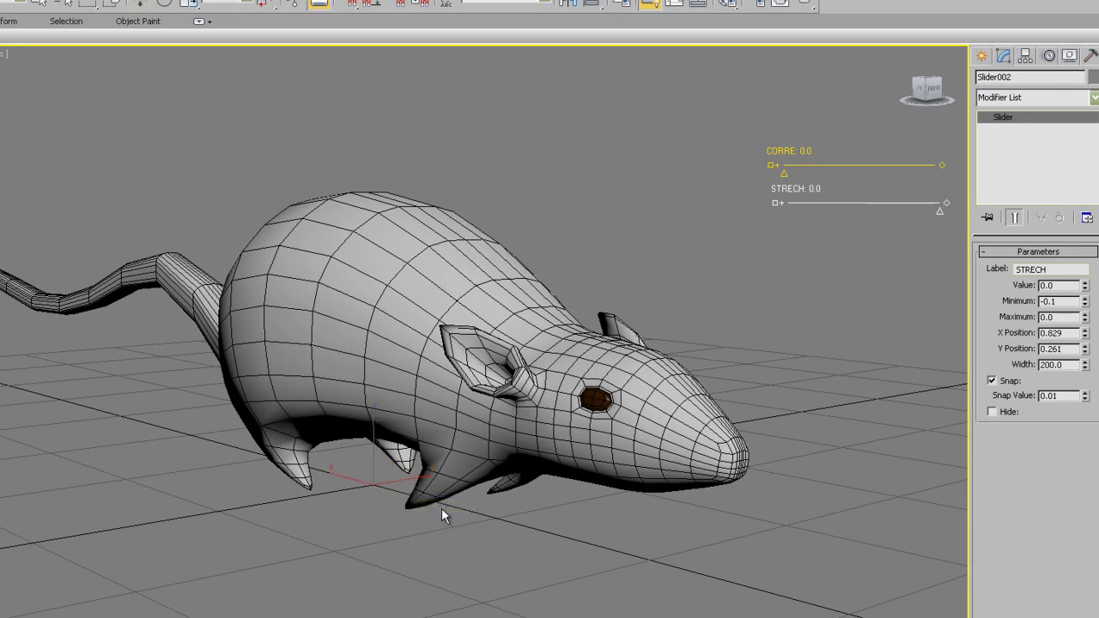
click(234, 300)
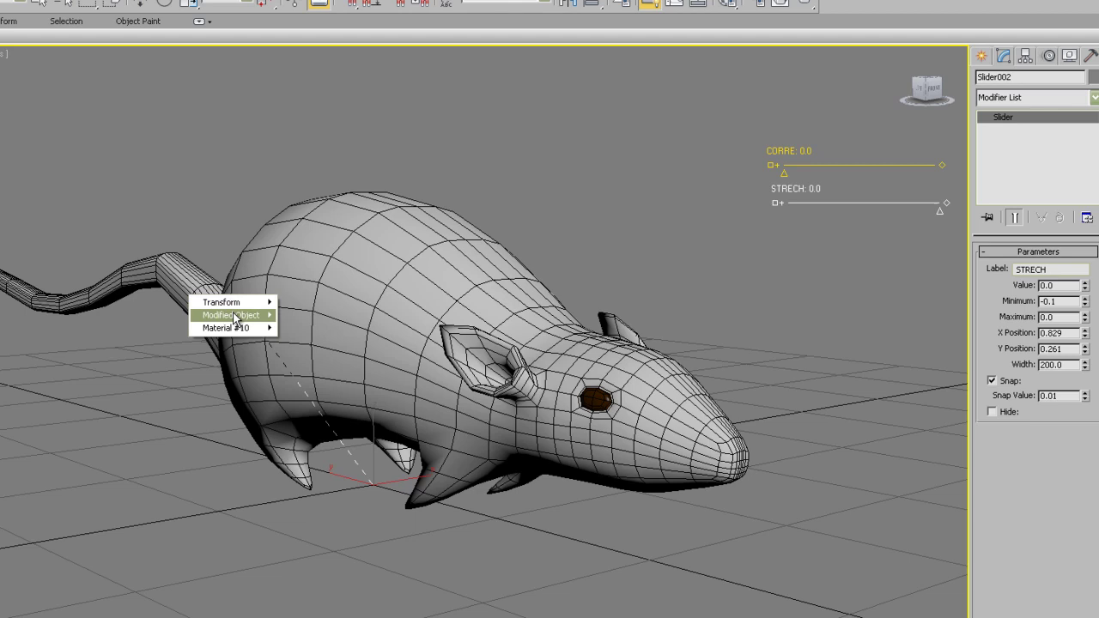
mouse_move(249, 315)
mouse_move(326, 343)
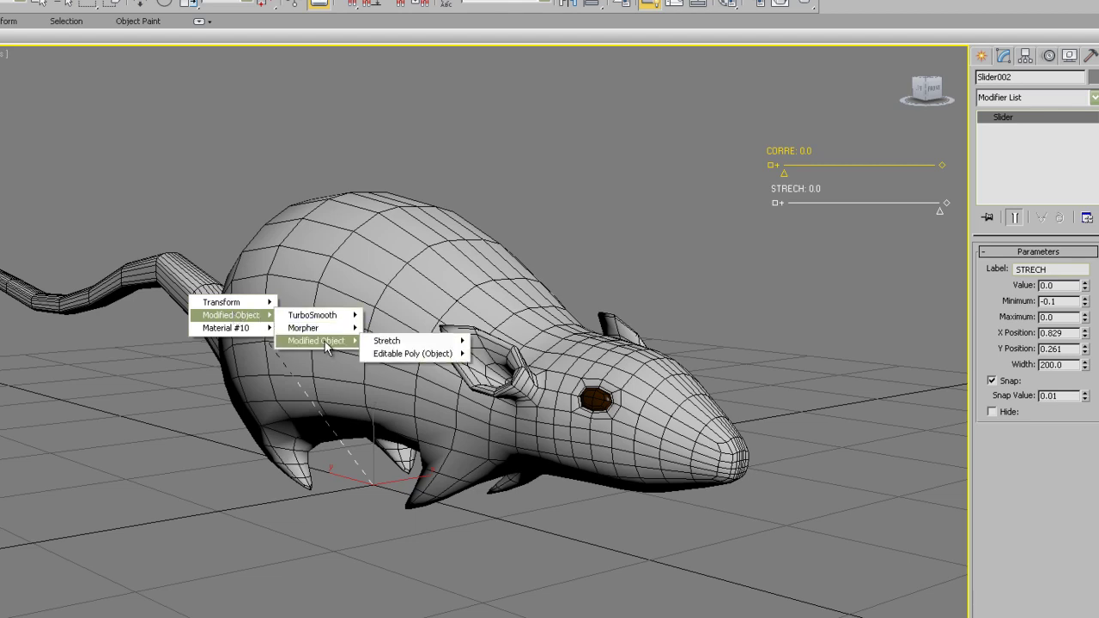
mouse_move(402, 353)
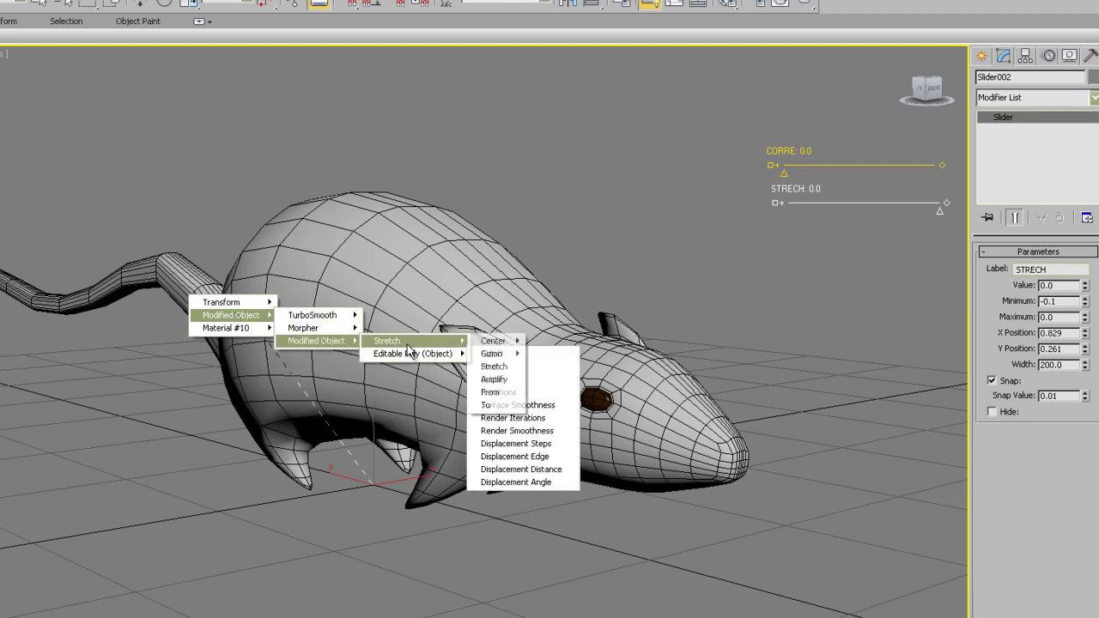
Step: Wire STRECH's value one-way to the rat's Stretch amount and close Parameter Wiring
click(507, 368)
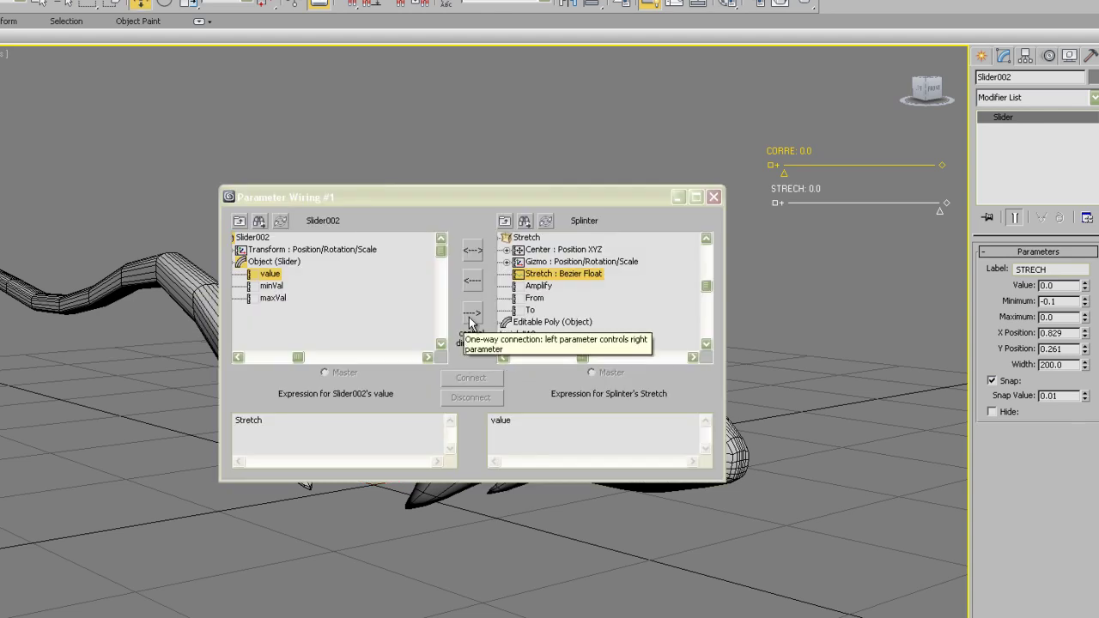
click(473, 313)
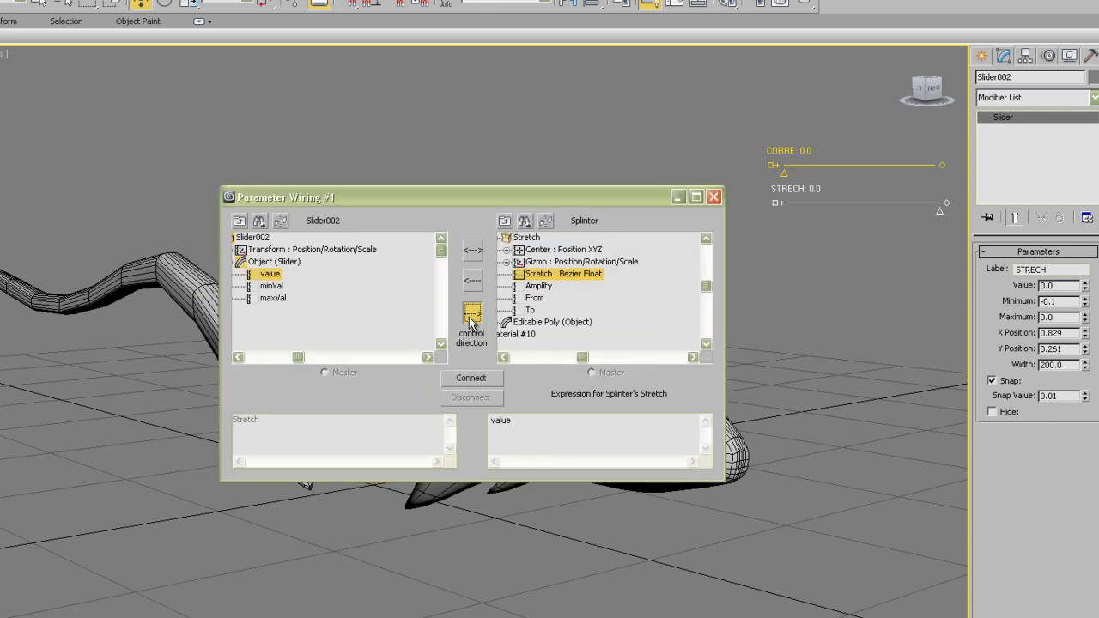
click(470, 377)
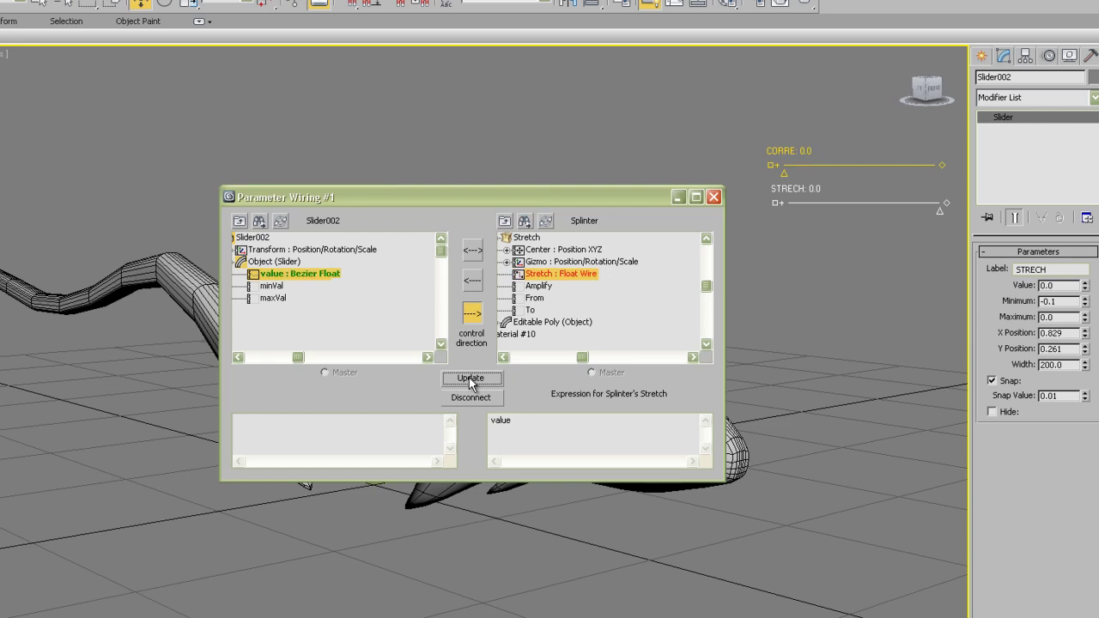
click(713, 198)
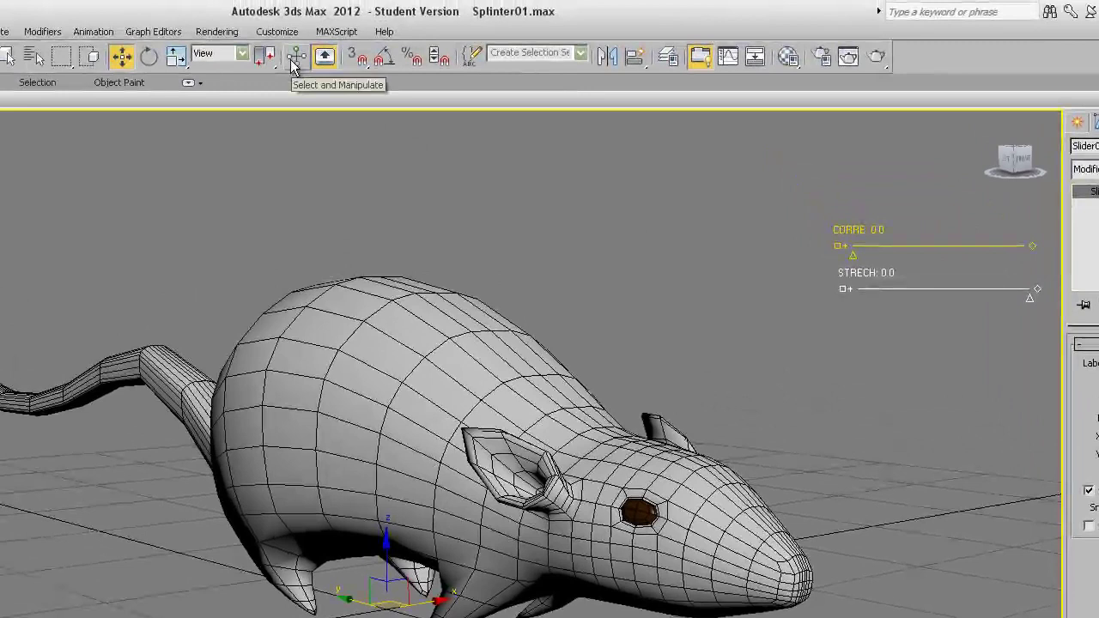
Step: With Select and Manipulate on, test the STRECH slider and leave it at -0.1
click(294, 57)
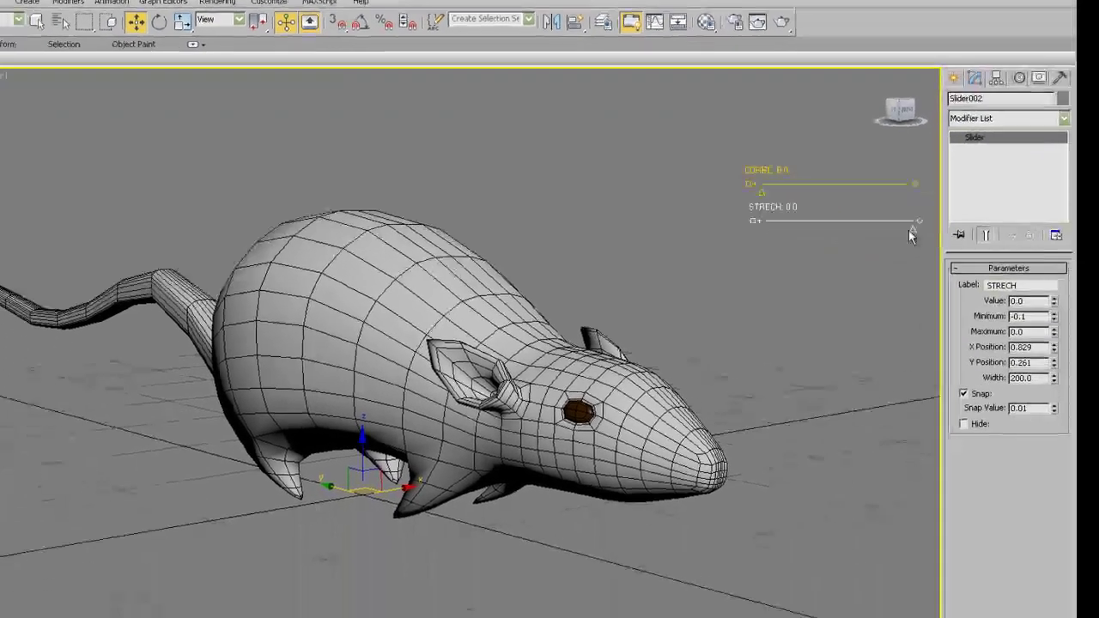
drag(1029, 297, 933, 303)
drag(814, 221, 875, 209)
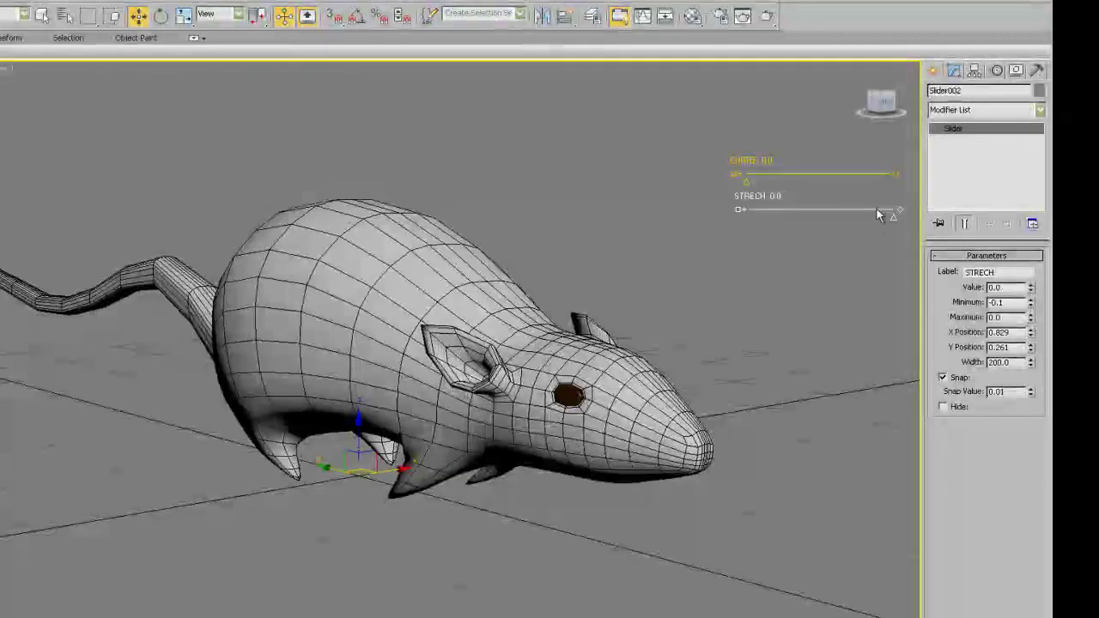
drag(798, 226, 937, 246)
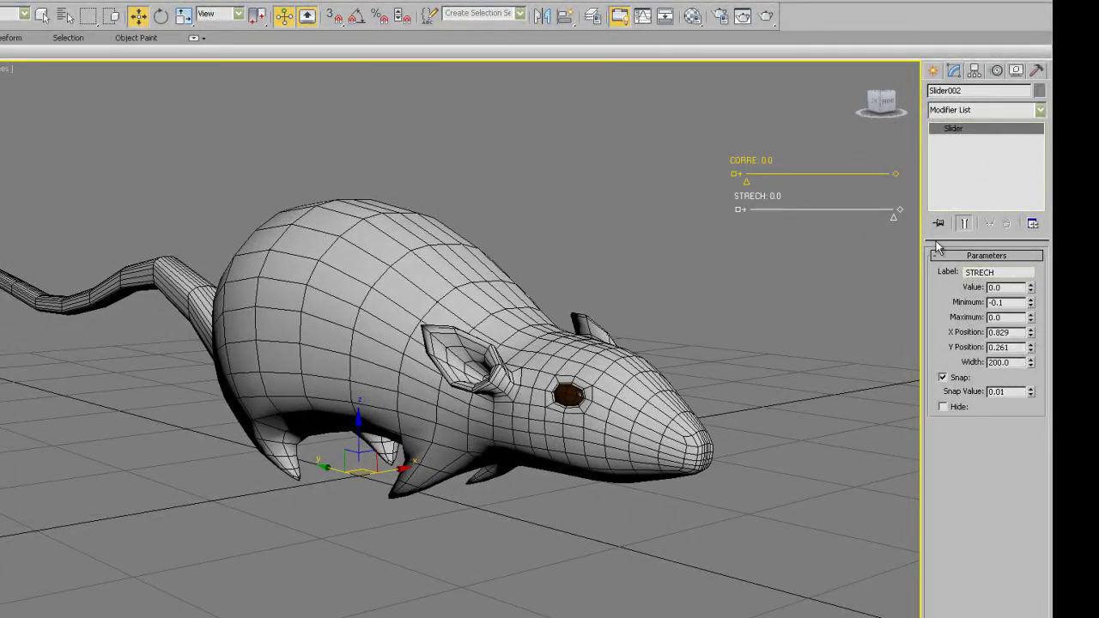
drag(900, 242, 651, 292)
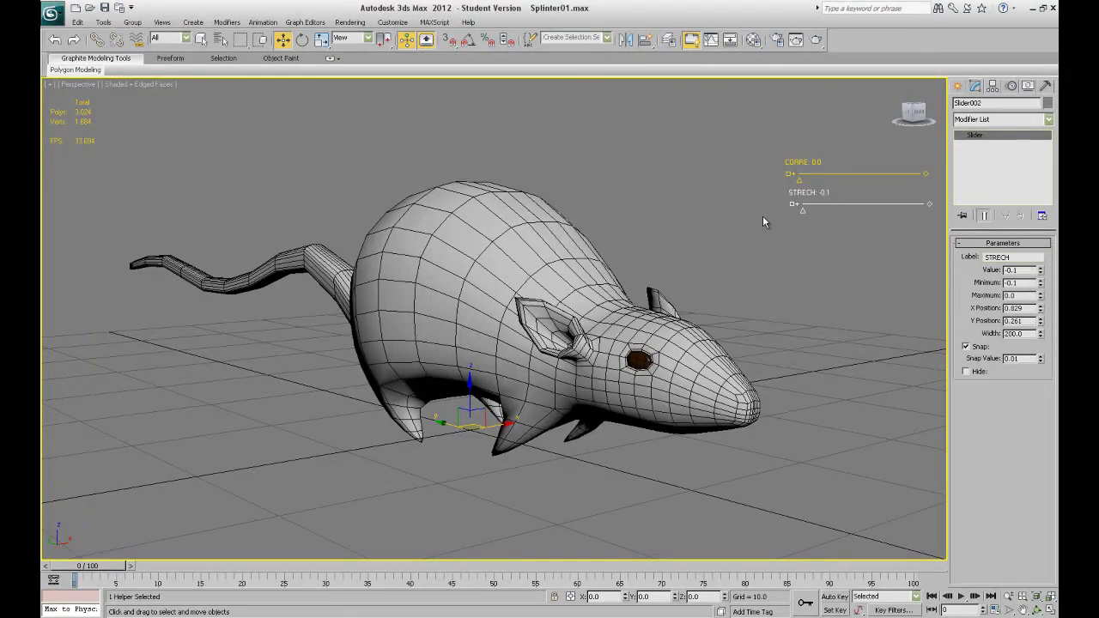
Step: With Auto Key on, key CORRE to 100.0 at frame 5 and back to 0.0 at frame 10
click(833, 596)
drag(120, 566, 160, 580)
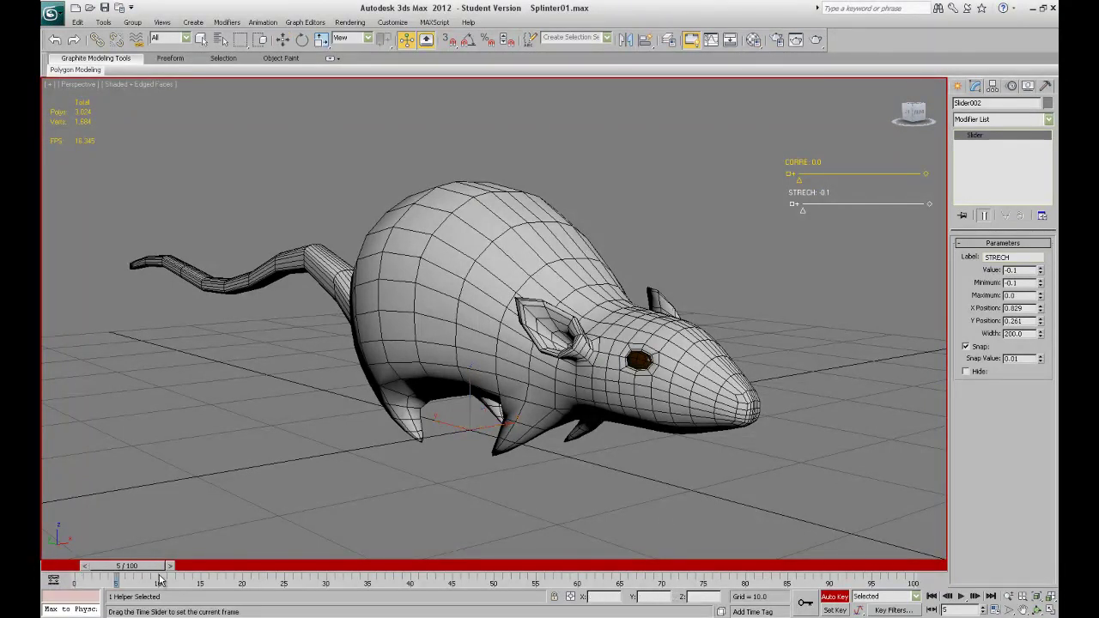
key(w)
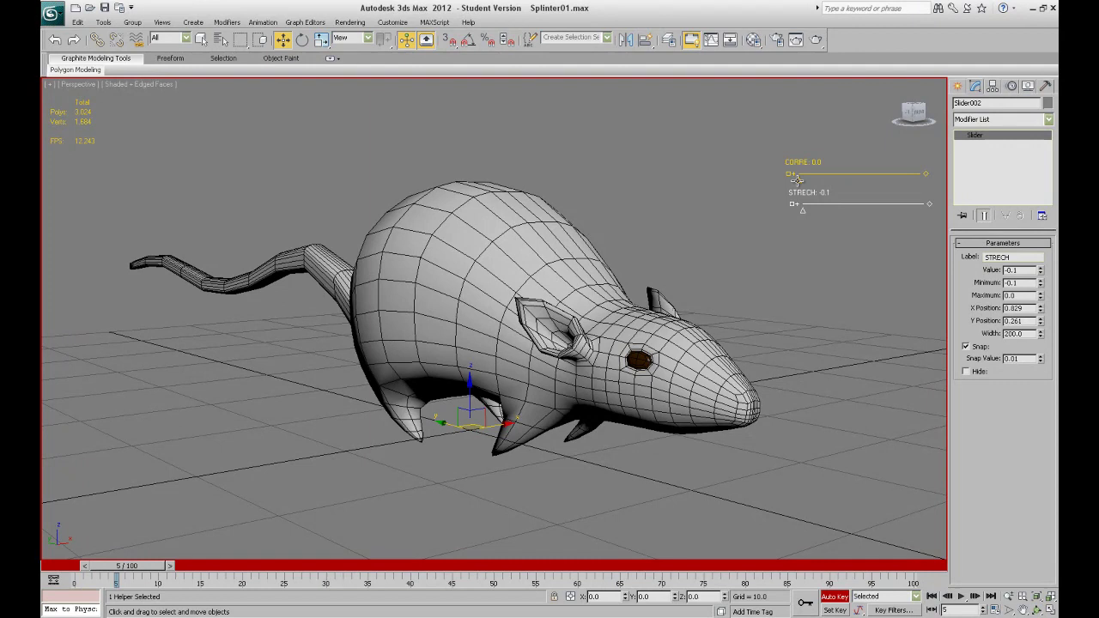
drag(794, 176, 979, 179)
drag(144, 573, 184, 573)
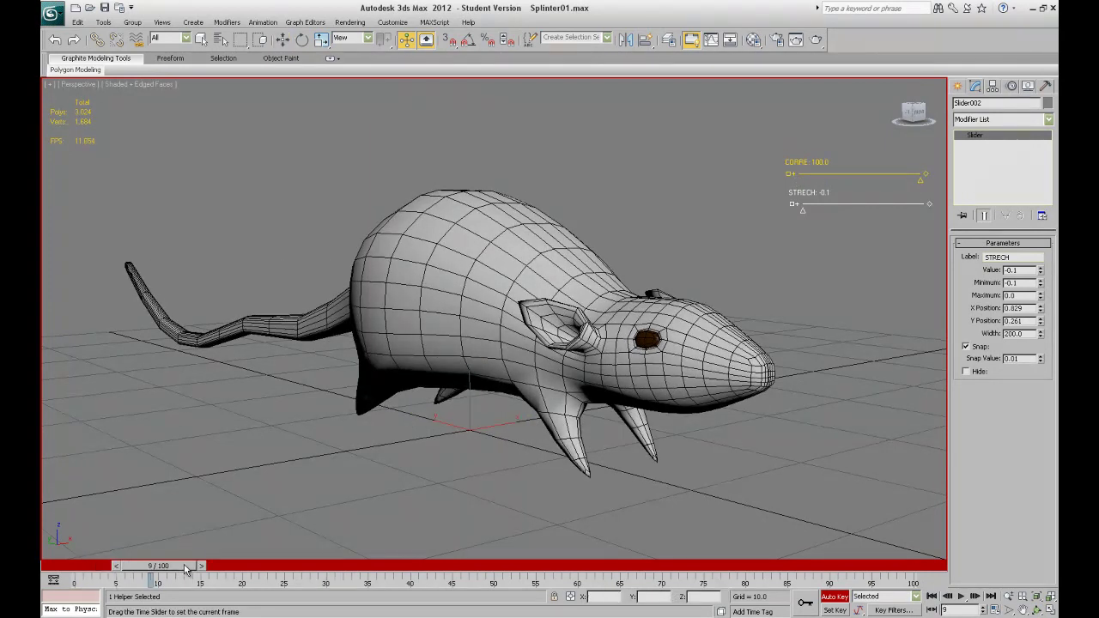
key(w)
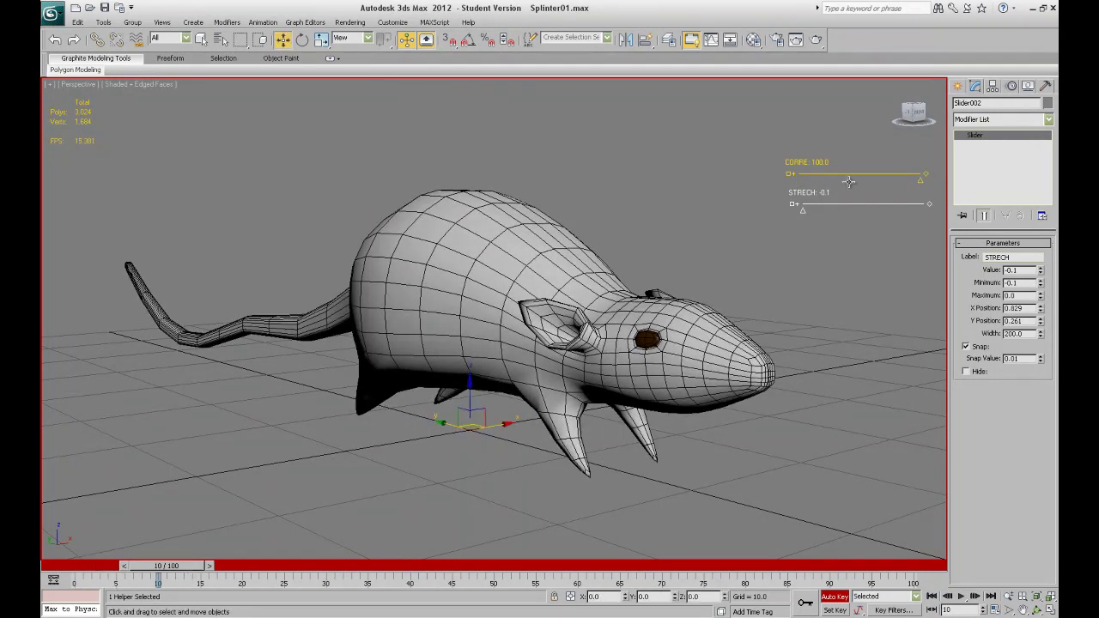
drag(921, 176, 723, 188)
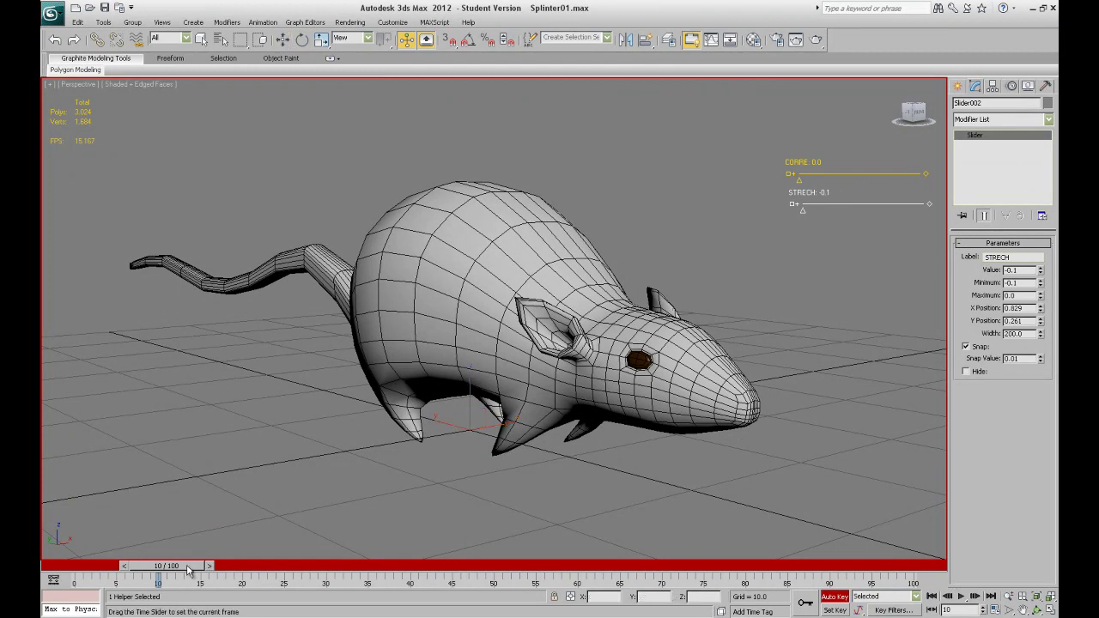
Step: Preview the motion, key STRECH to -0.1 at frame 10, then turn Auto Key off
drag(199, 568, 93, 578)
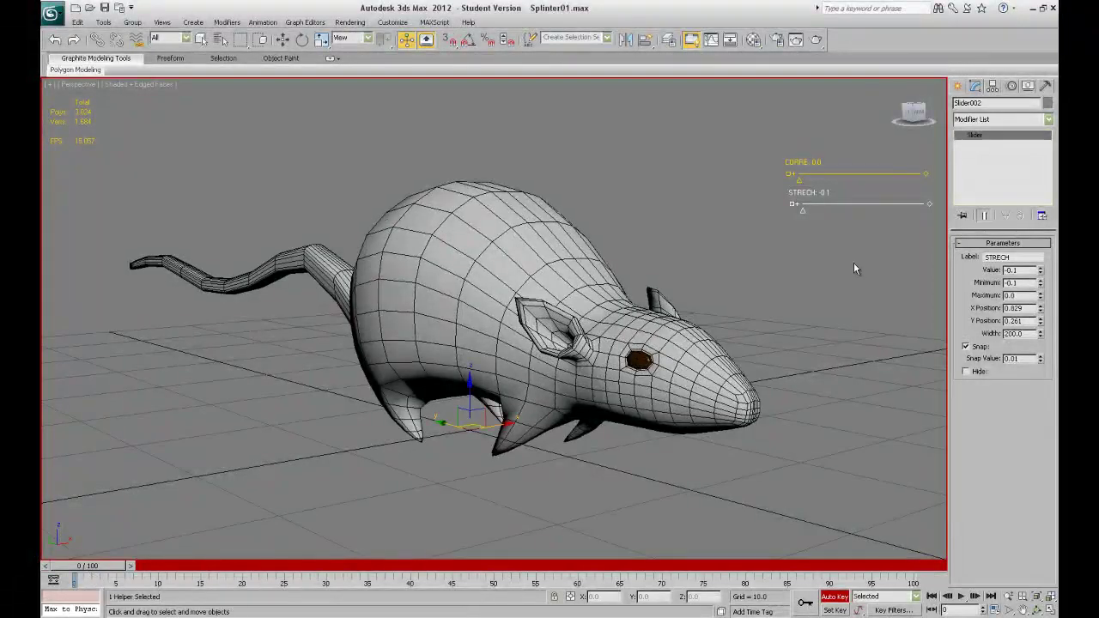
key(w)
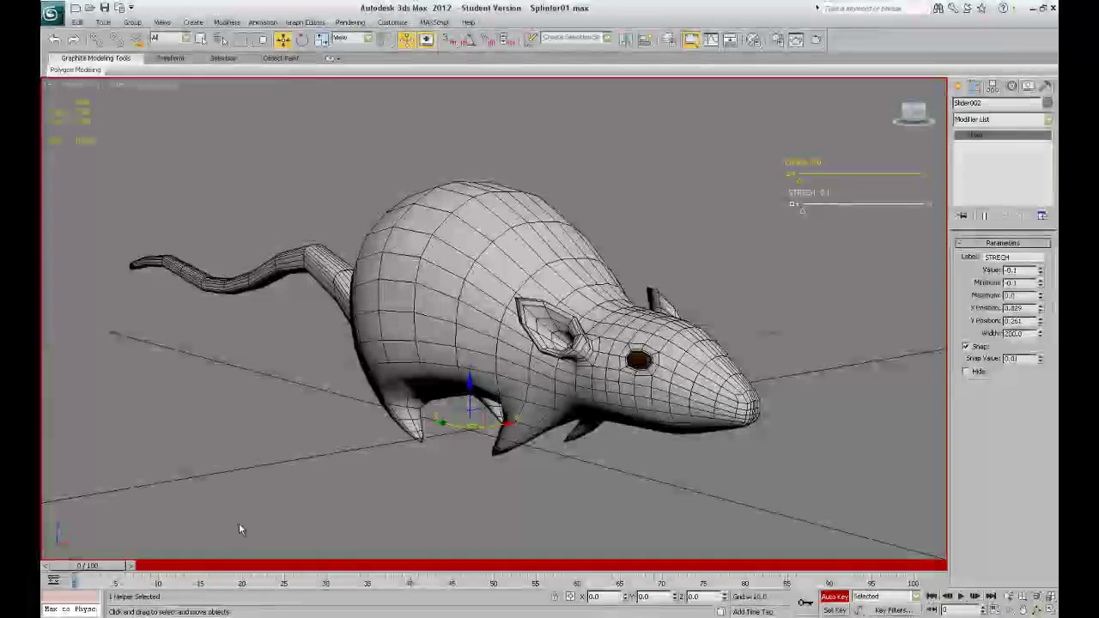
drag(127, 573, 168, 573)
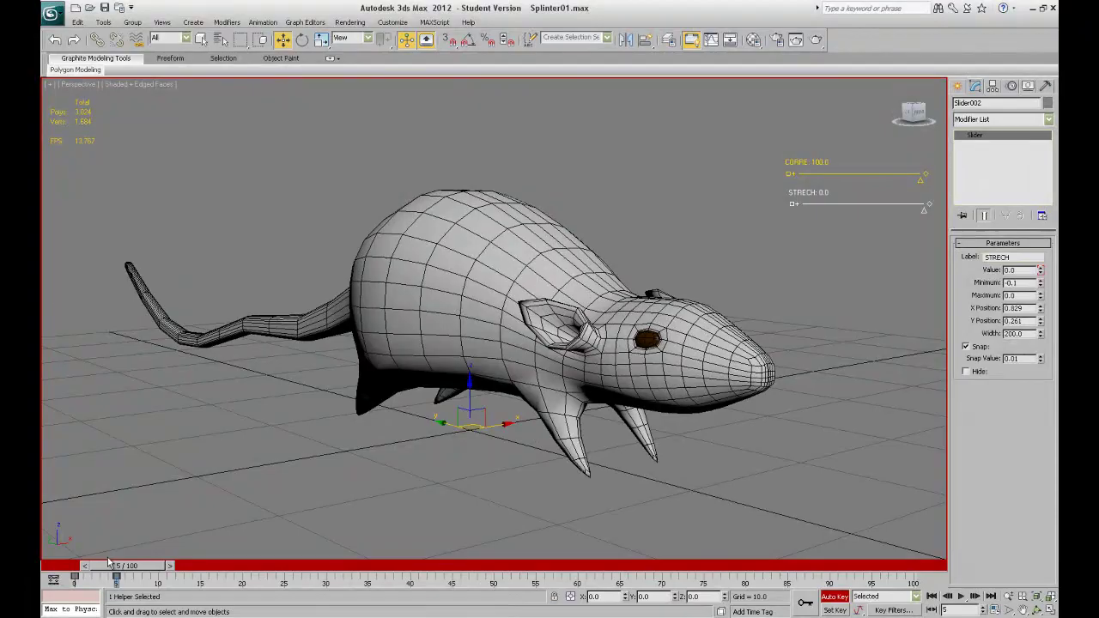
drag(130, 564, 173, 566)
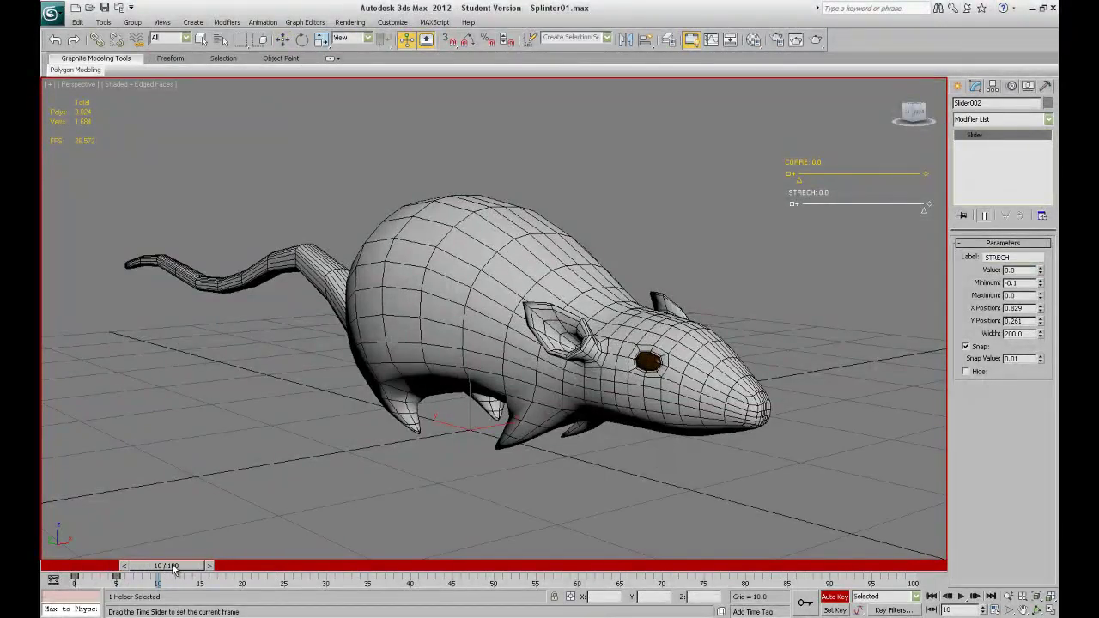
drag(927, 209, 643, 268)
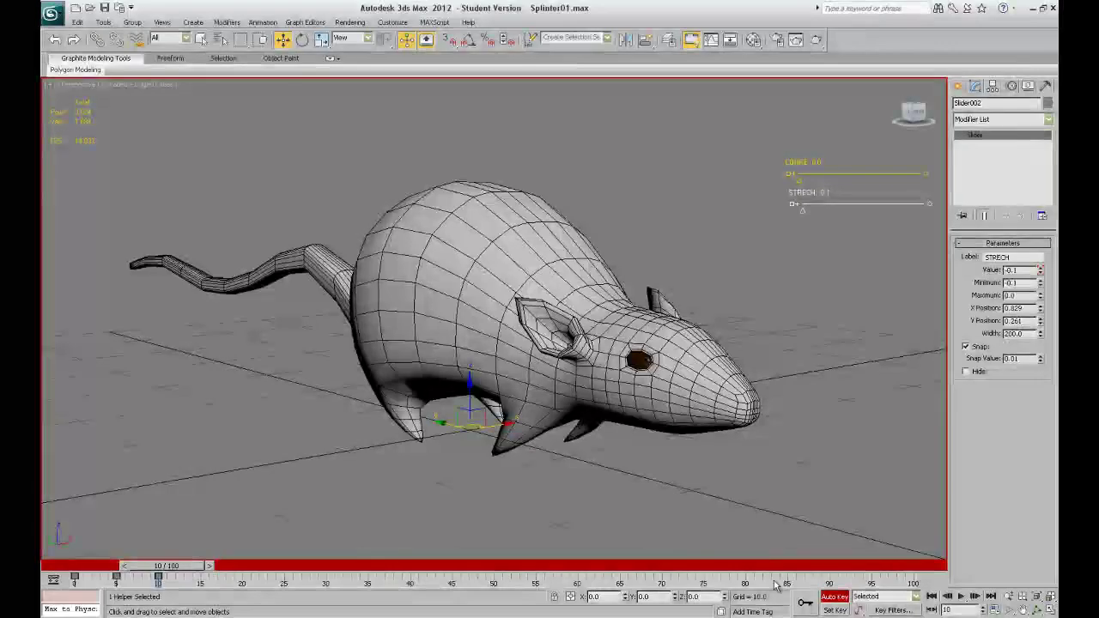
key(n)
drag(172, 567, 97, 583)
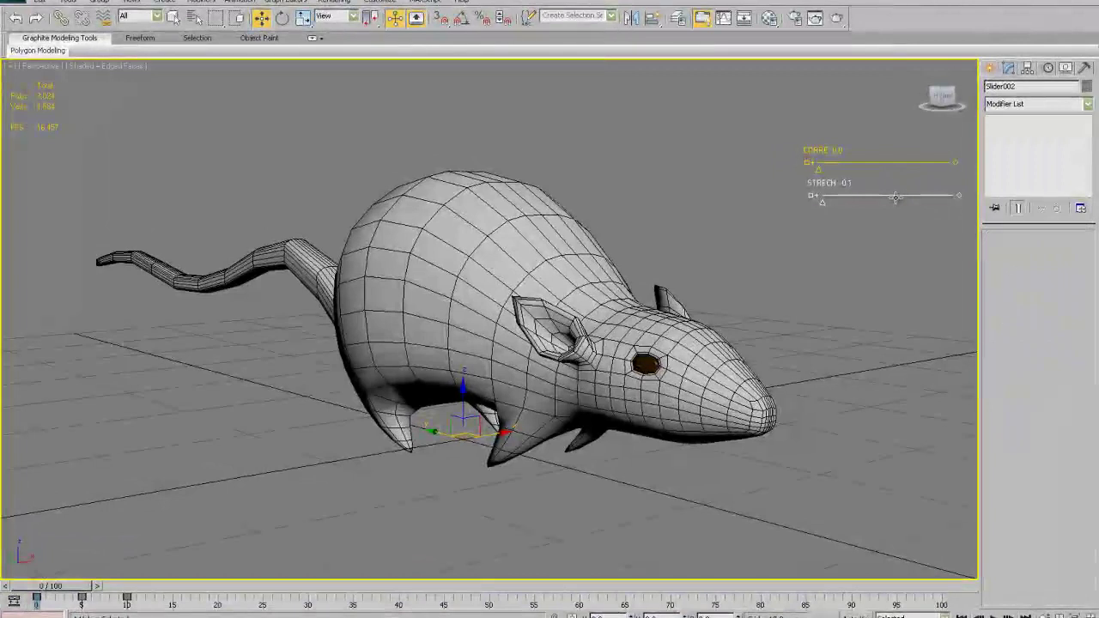
Step: Clear the selection and open the Track View Curve Editor from the toolbar
click(870, 186)
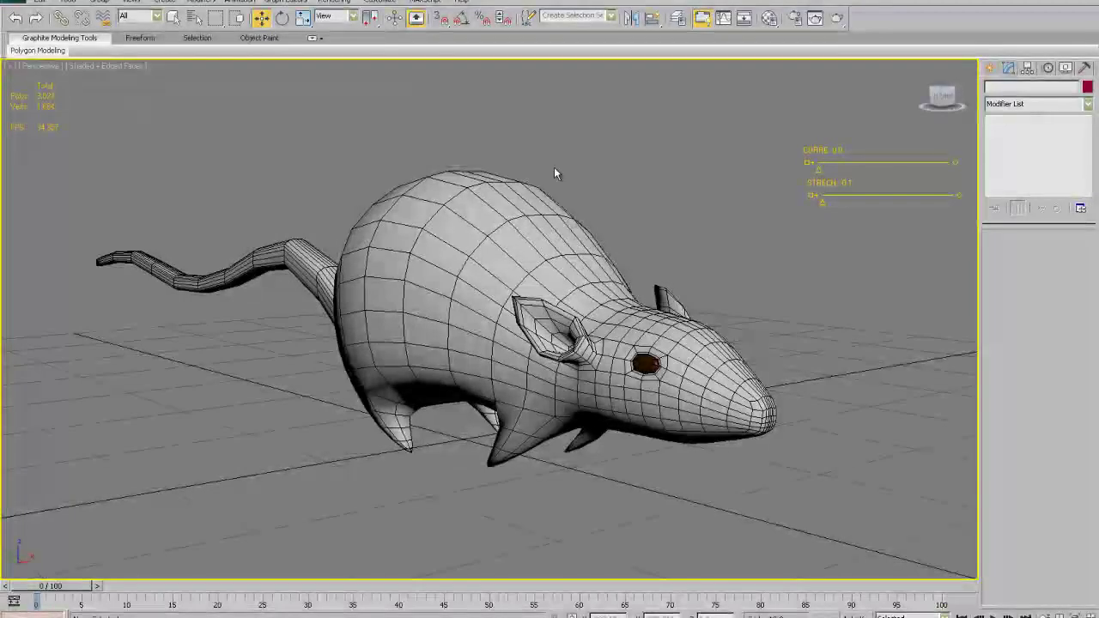
click(423, 221)
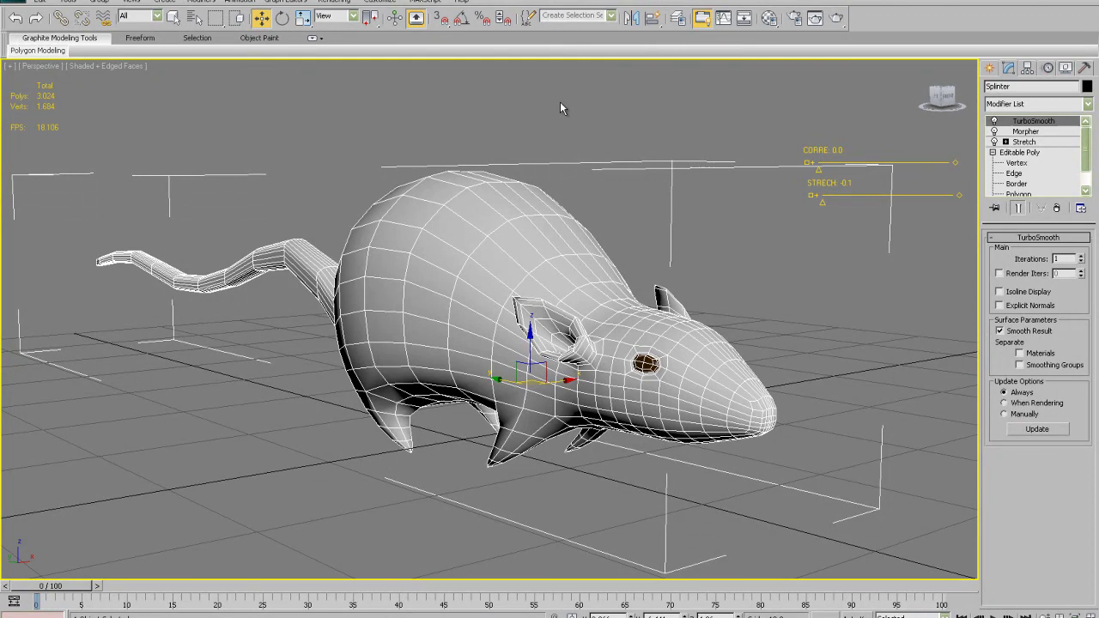
click(769, 116)
click(723, 18)
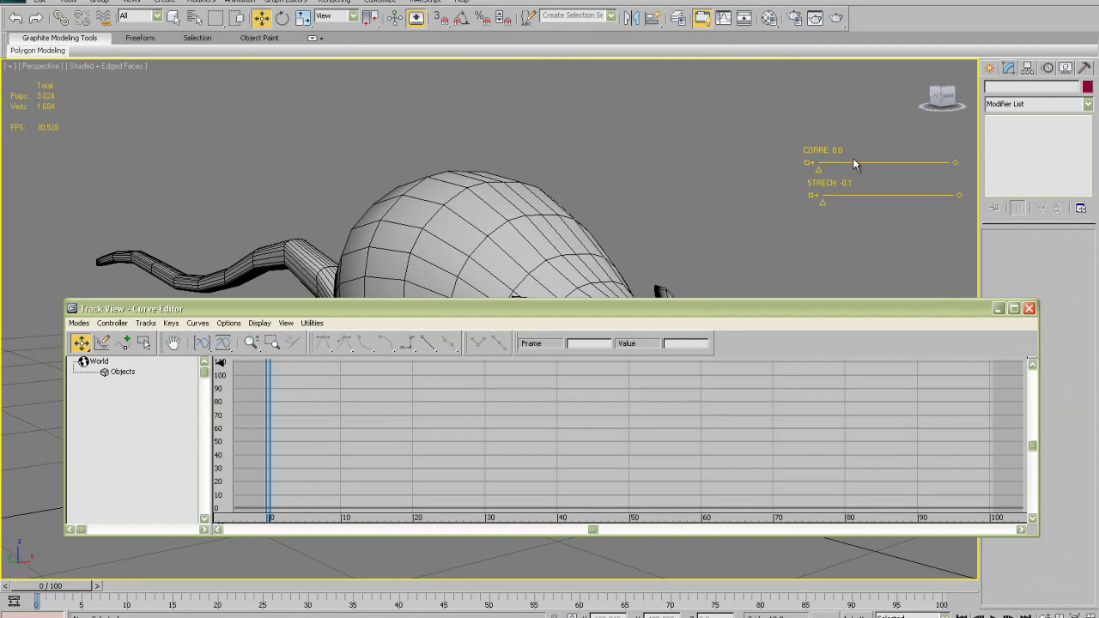
Step: Set CORRE's value track out-of-range type to Loop, then close Track View
click(853, 161)
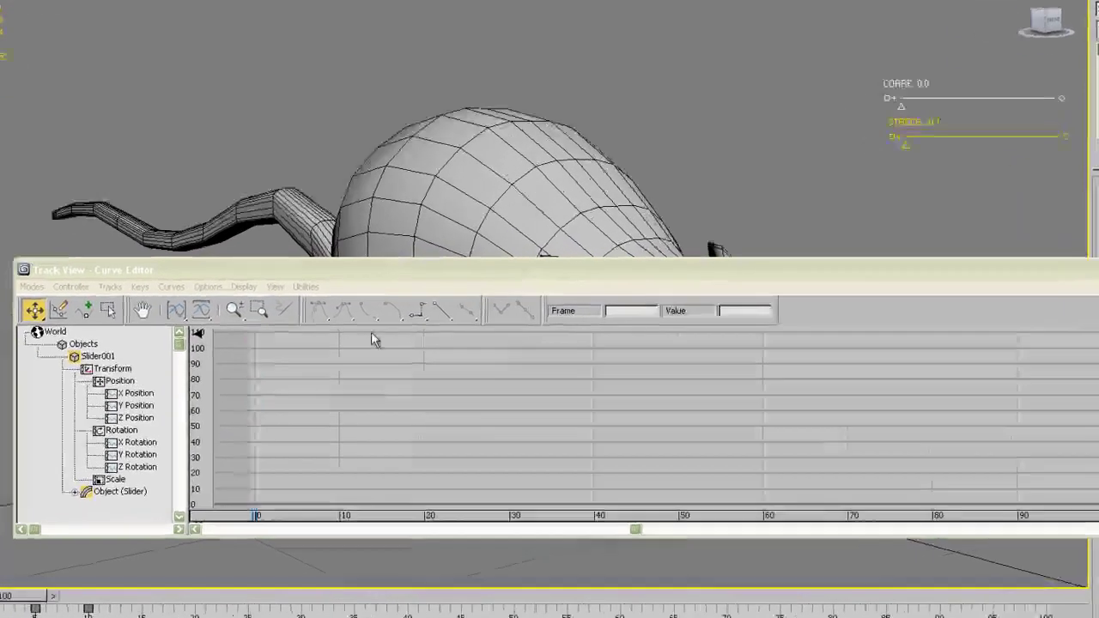
click(118, 491)
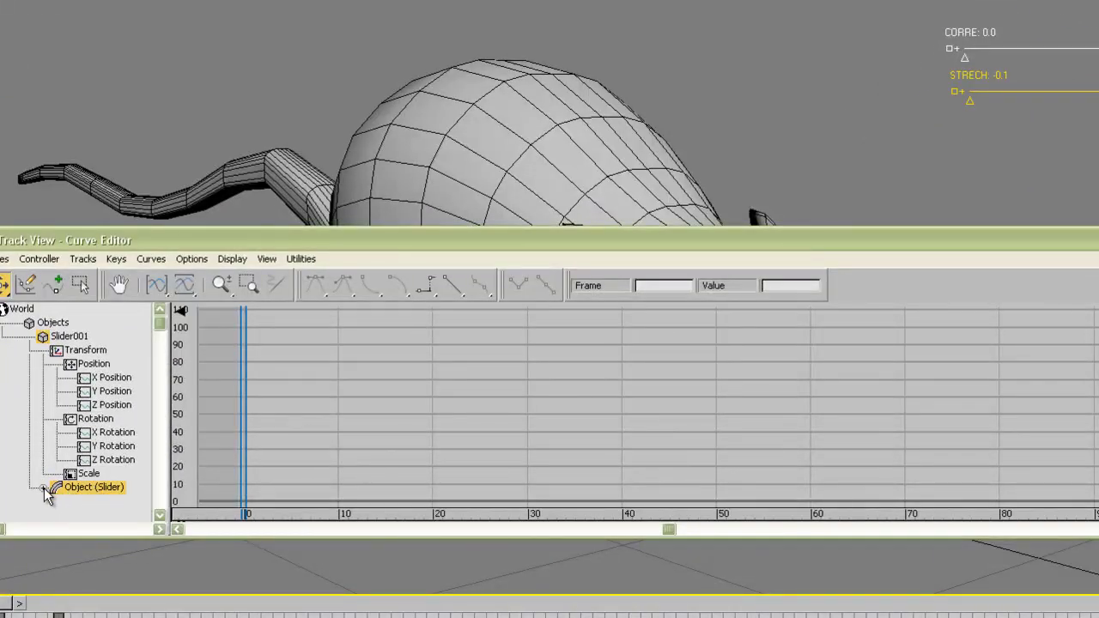
click(44, 488)
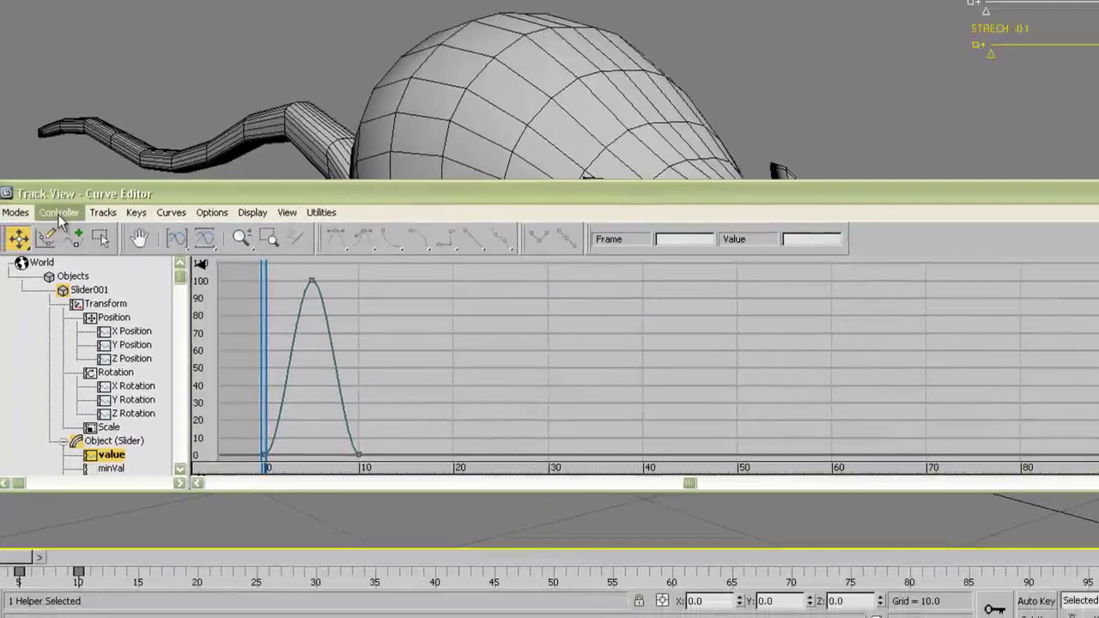
click(40, 259)
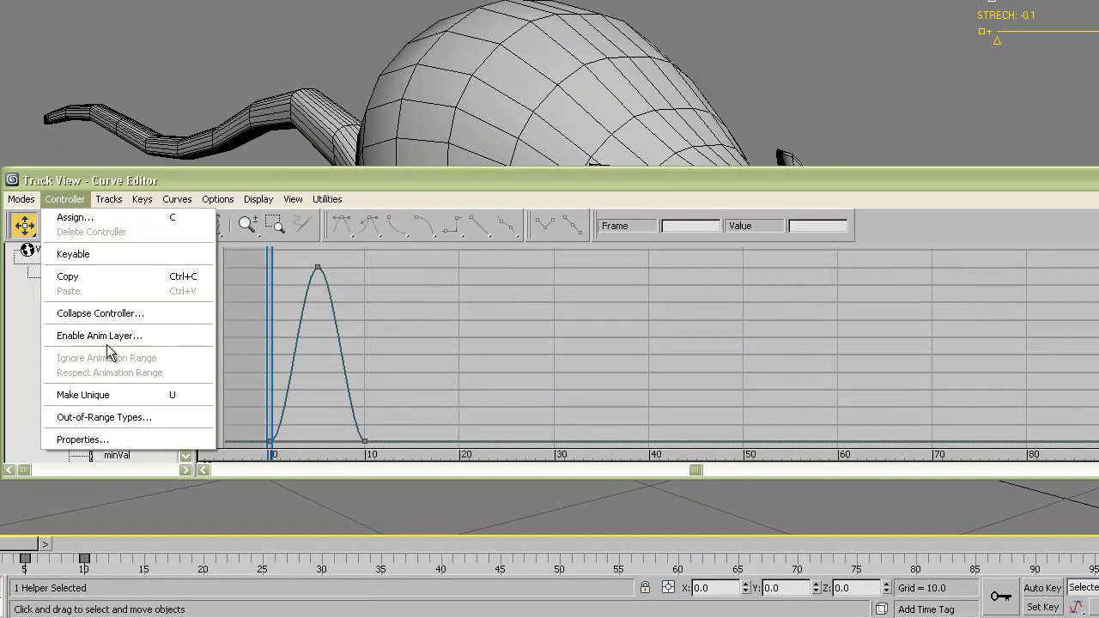
click(172, 421)
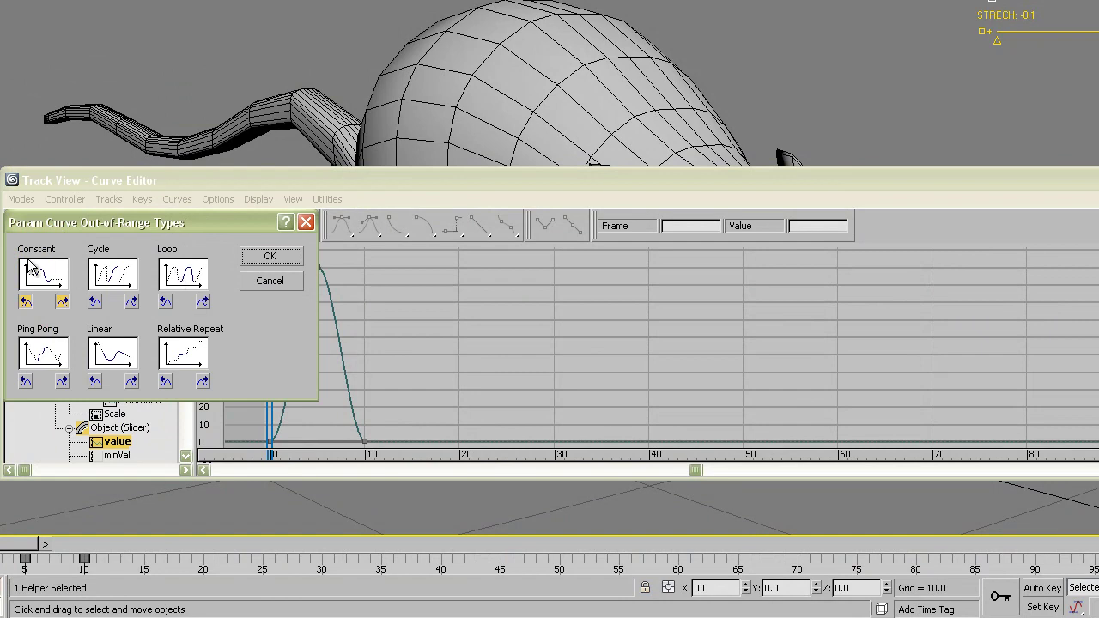
click(193, 286)
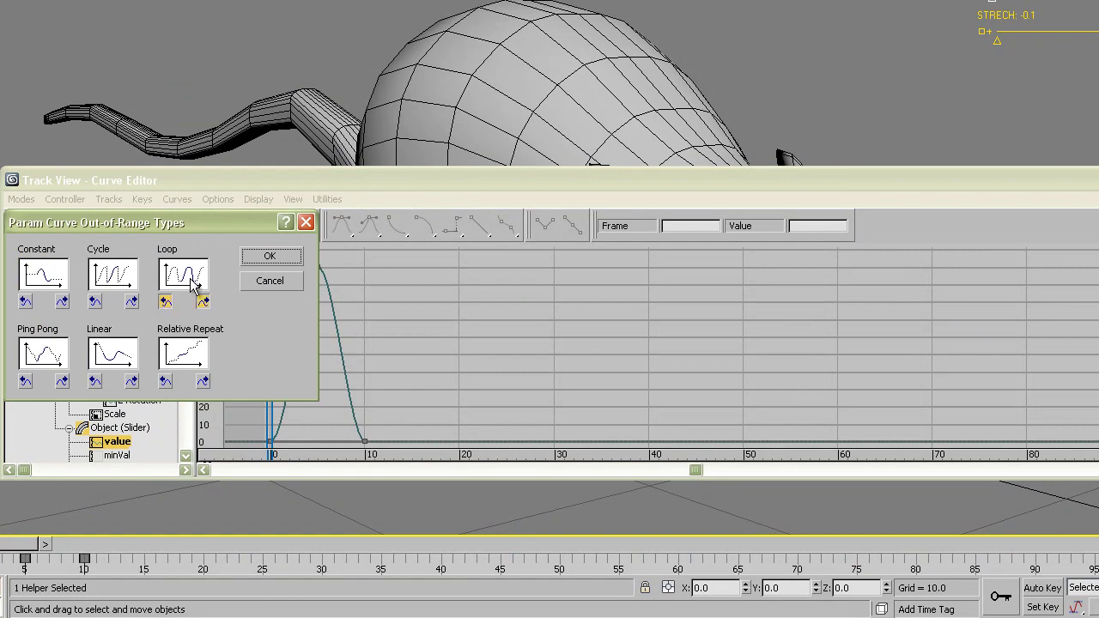
click(269, 258)
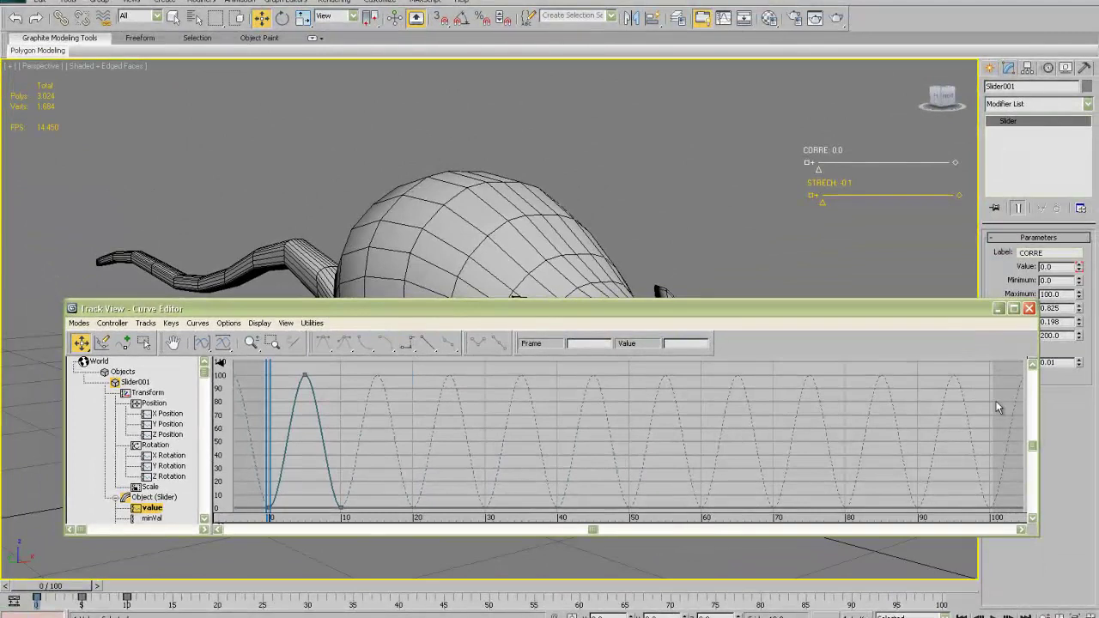
click(1028, 308)
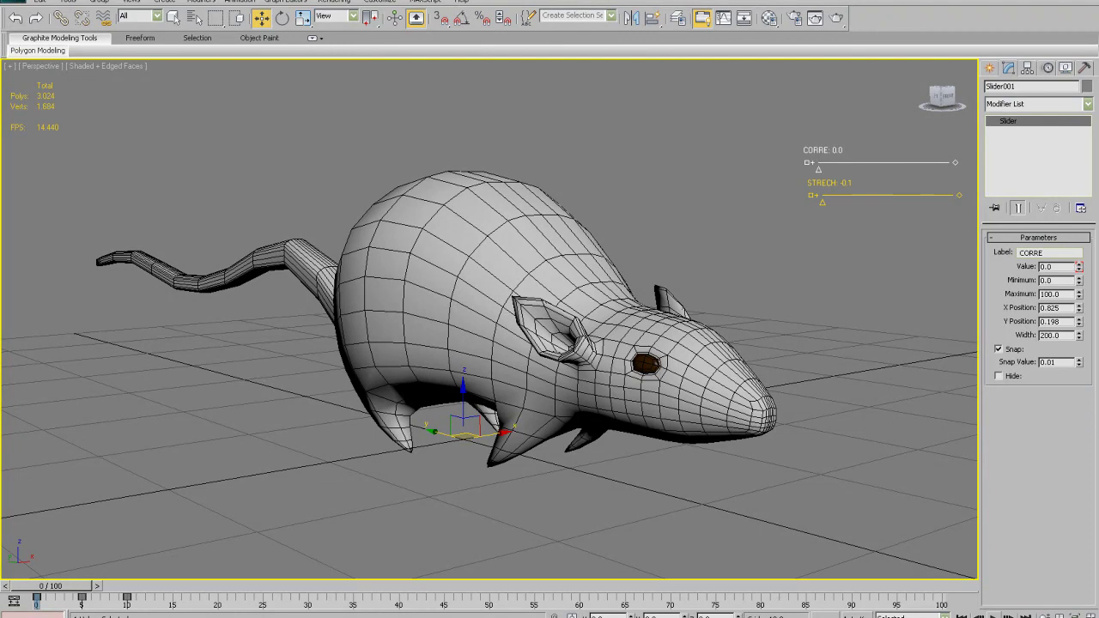
Step: Play and stop the run cycle, rewind to frame 0, and reopen the Curve Editor
key(slash)
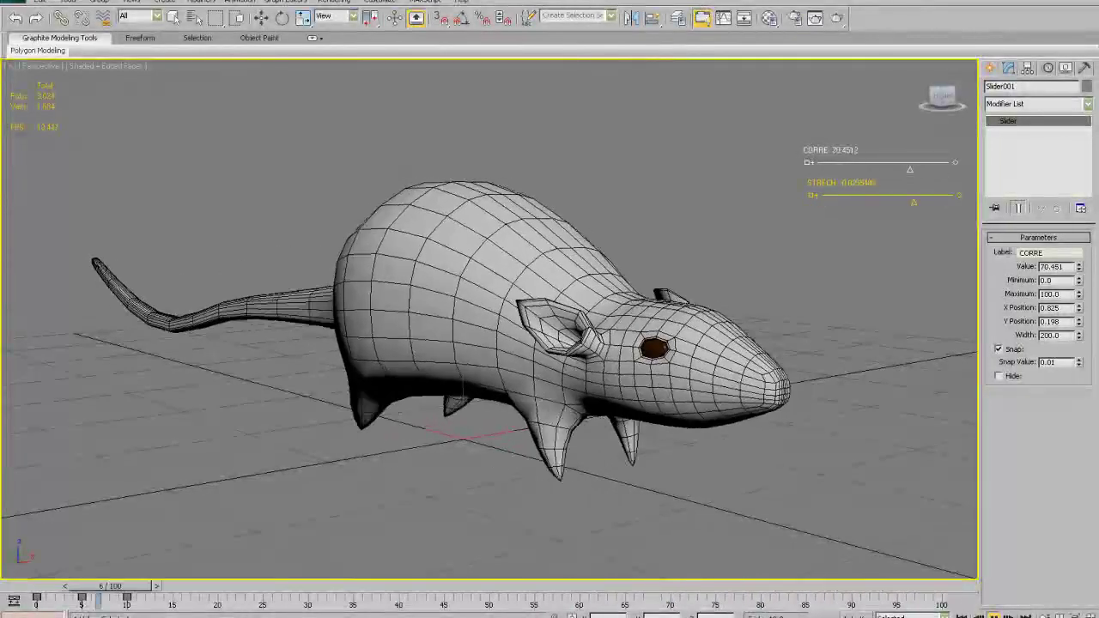
key(slash)
key(w)
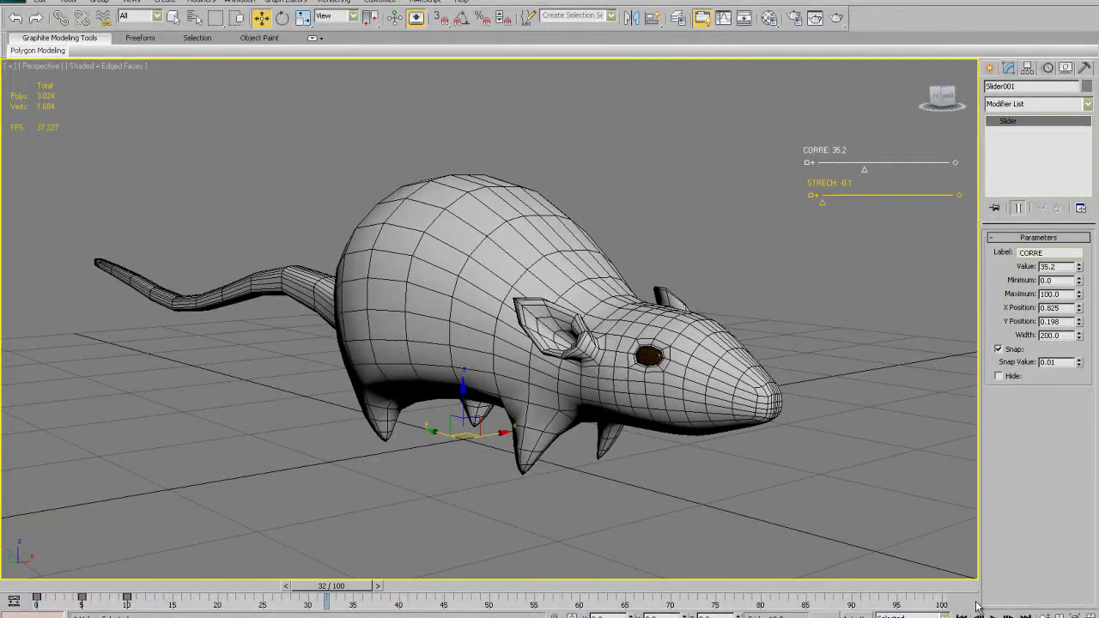
click(965, 615)
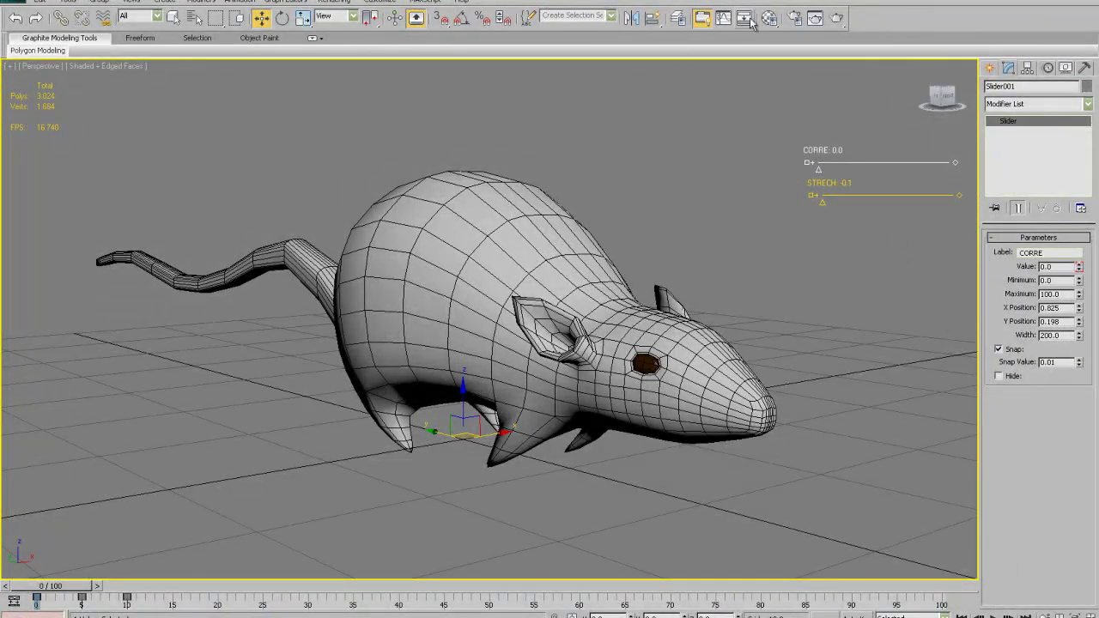
click(723, 18)
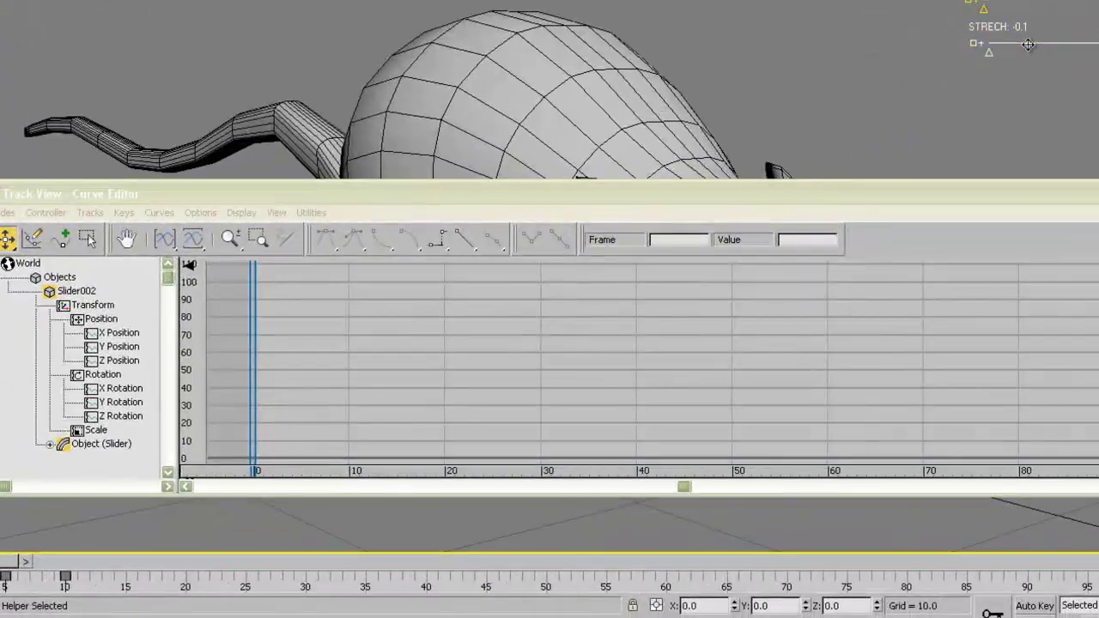
Step: Set Slider002 (STRECH) value track's out-of-range type to Loop and confirm
click(86, 447)
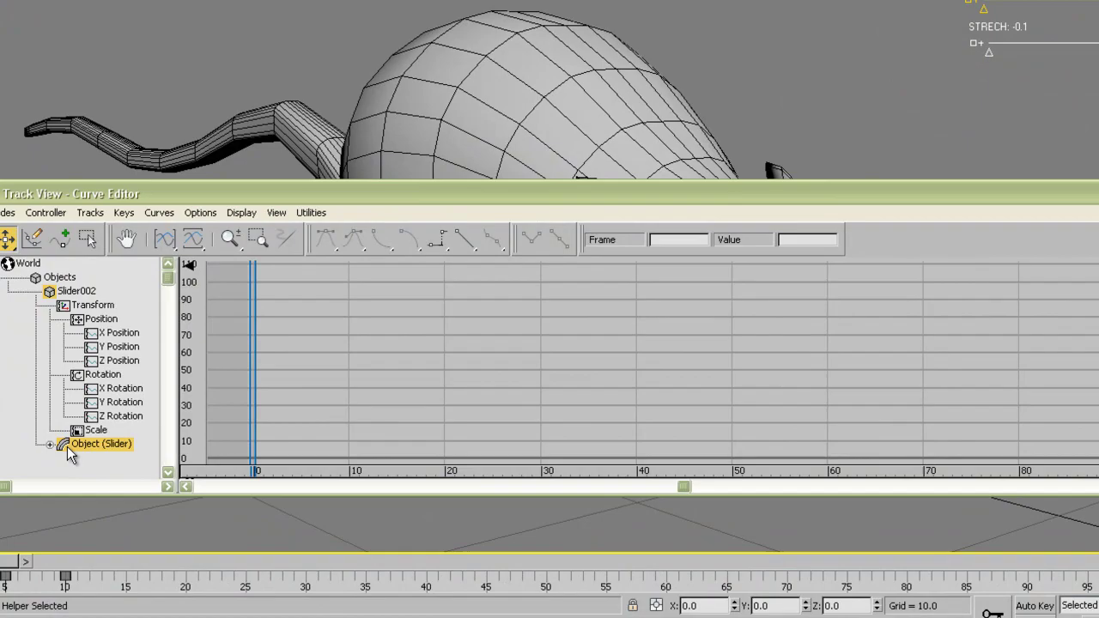
click(87, 459)
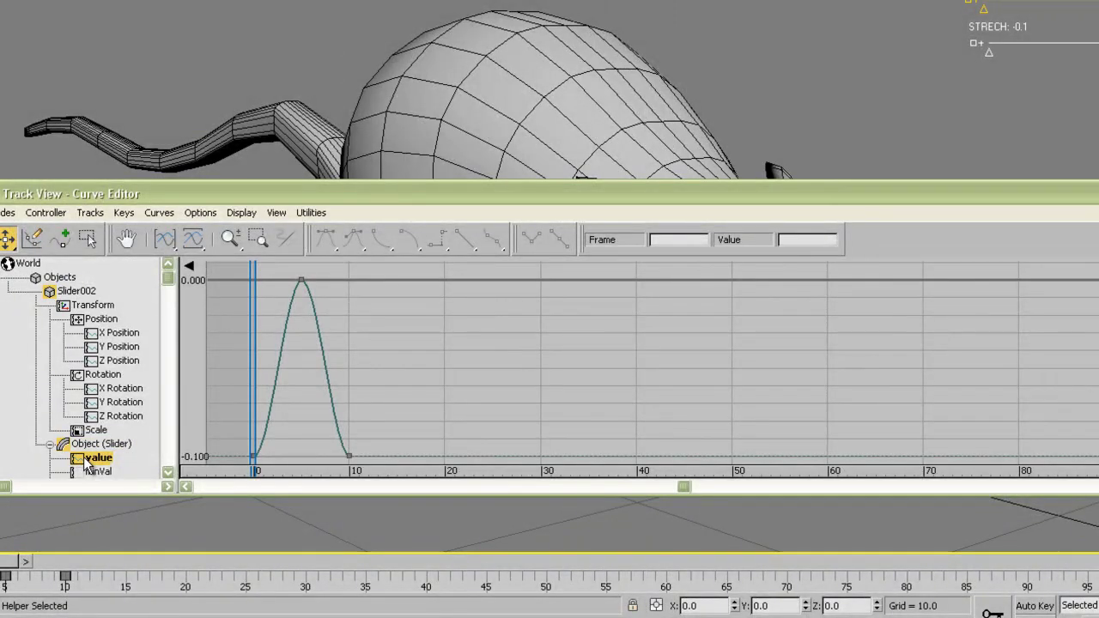
click(45, 213)
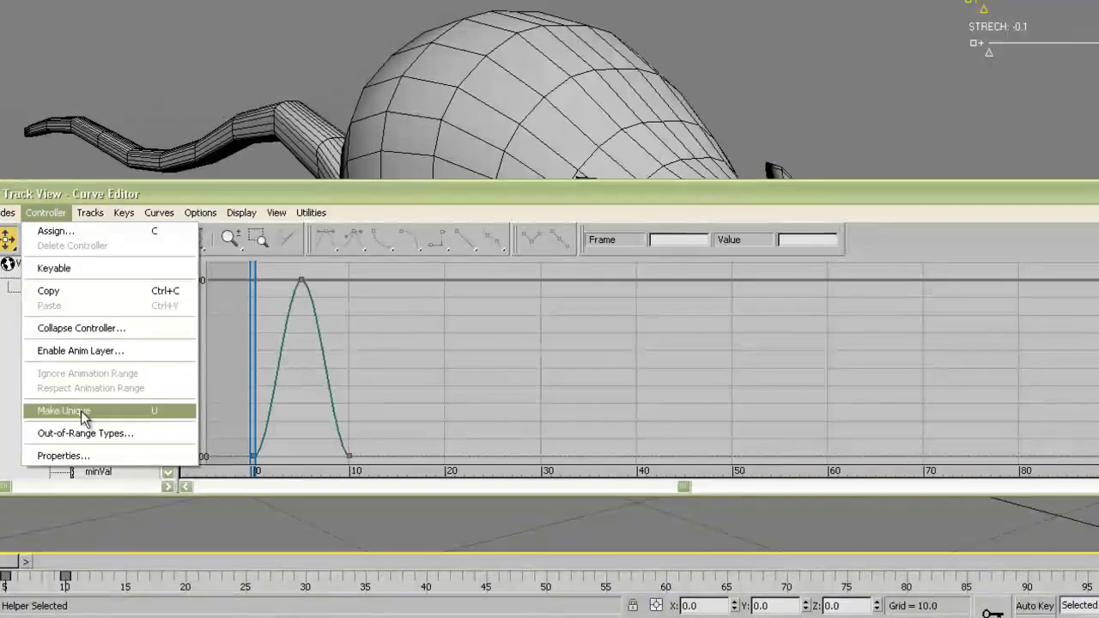
click(90, 433)
click(166, 292)
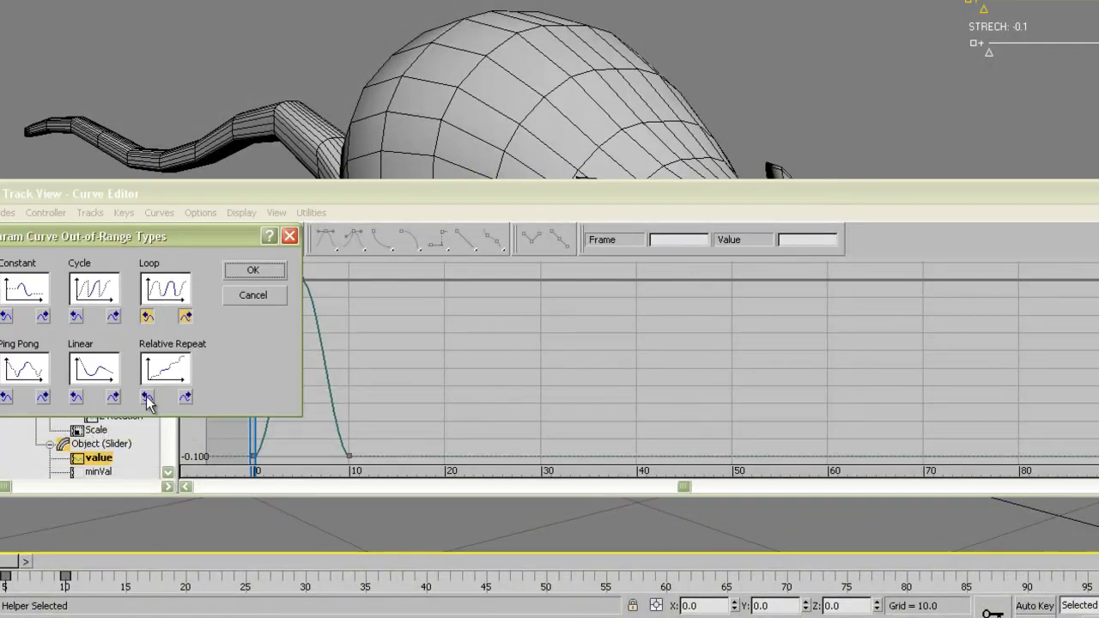
click(254, 271)
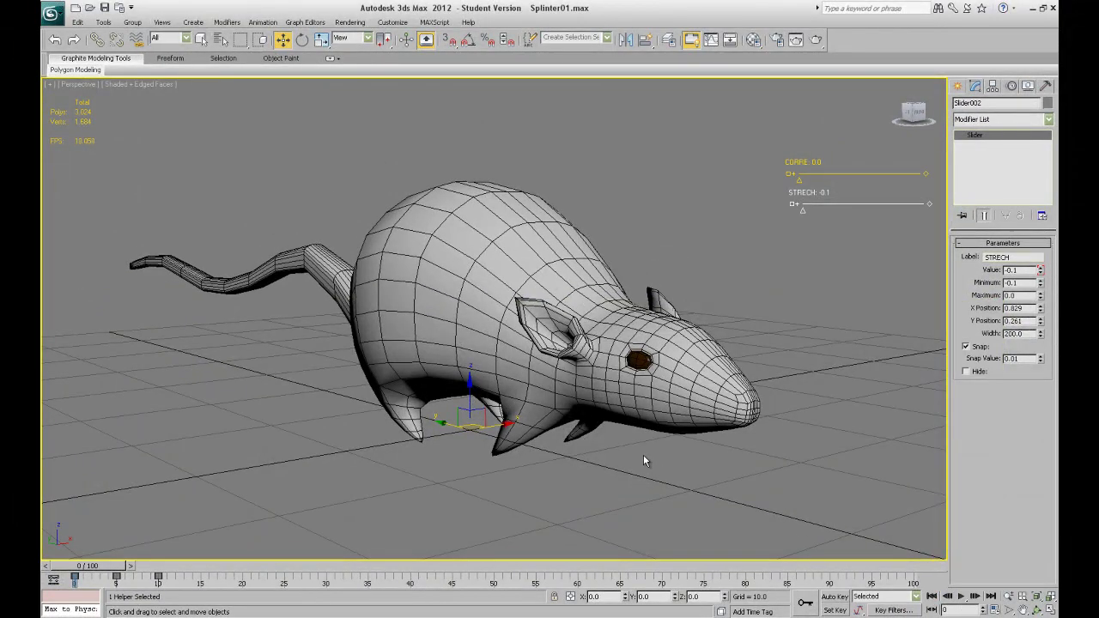
Step: Play the run cycle, zooming out and back in to watch both sliders loop, then stop
click(961, 595)
scroll(683, 480, down, 5)
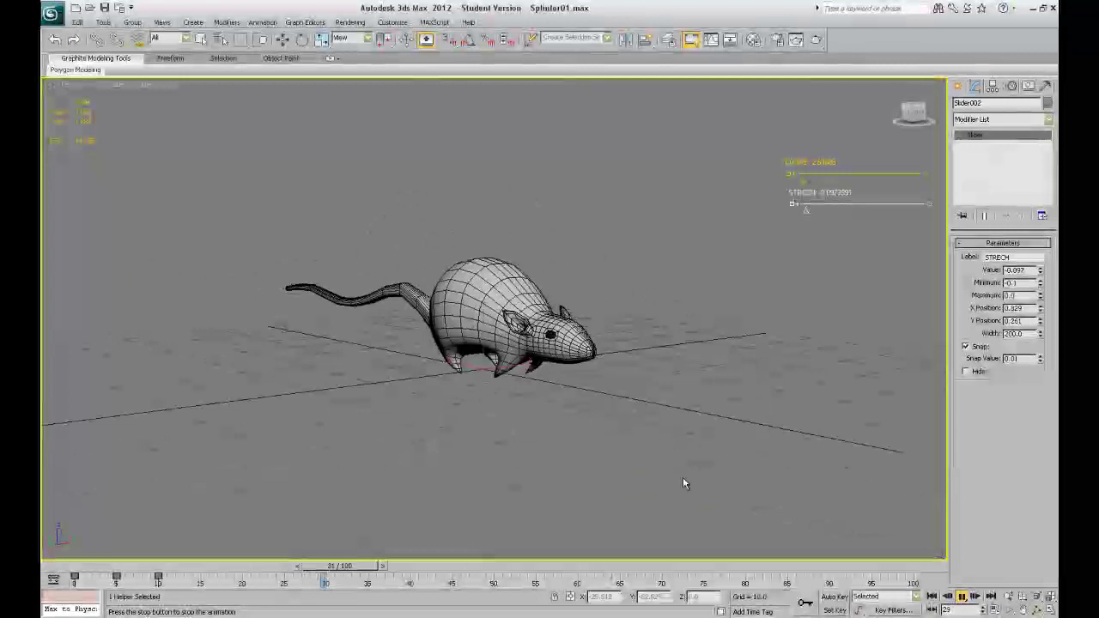
scroll(682, 483, down, 3)
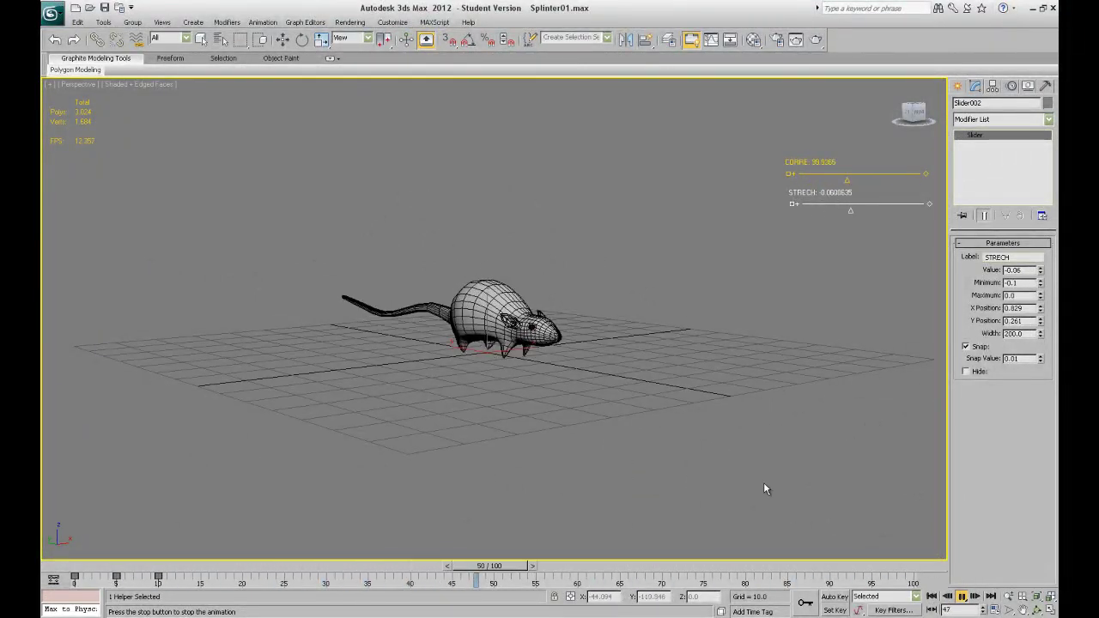
scroll(713, 400, up, 8)
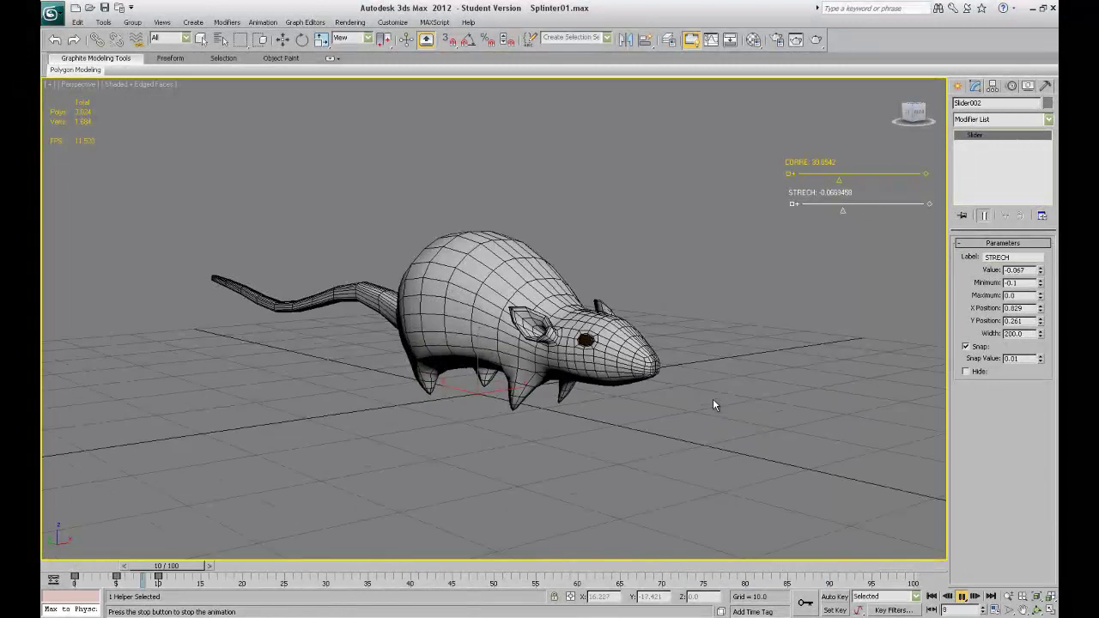
click(960, 597)
key(w)
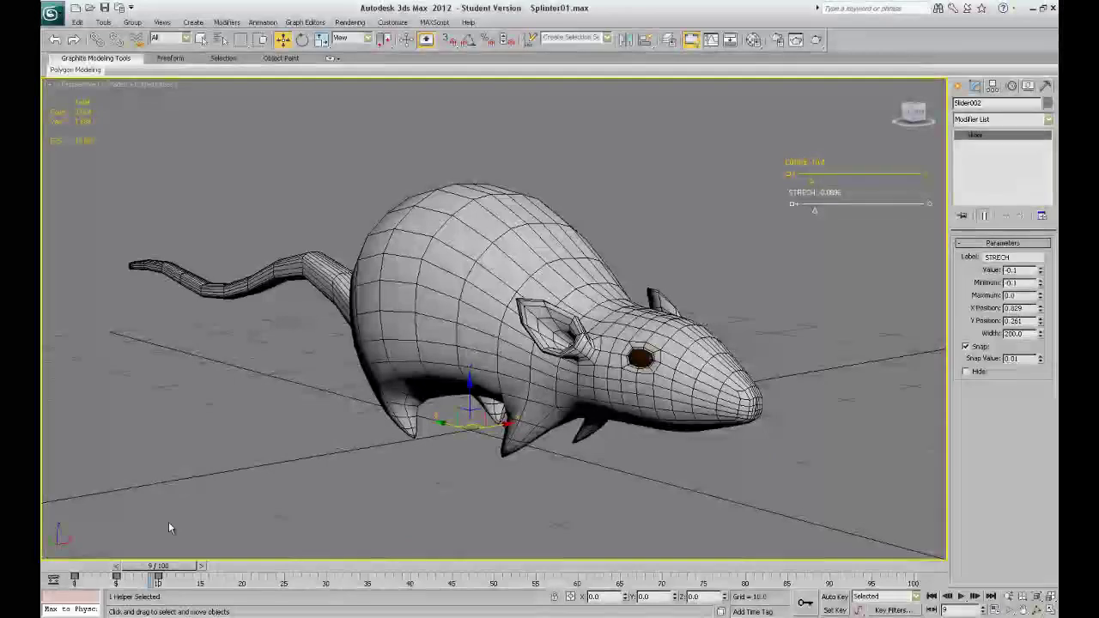